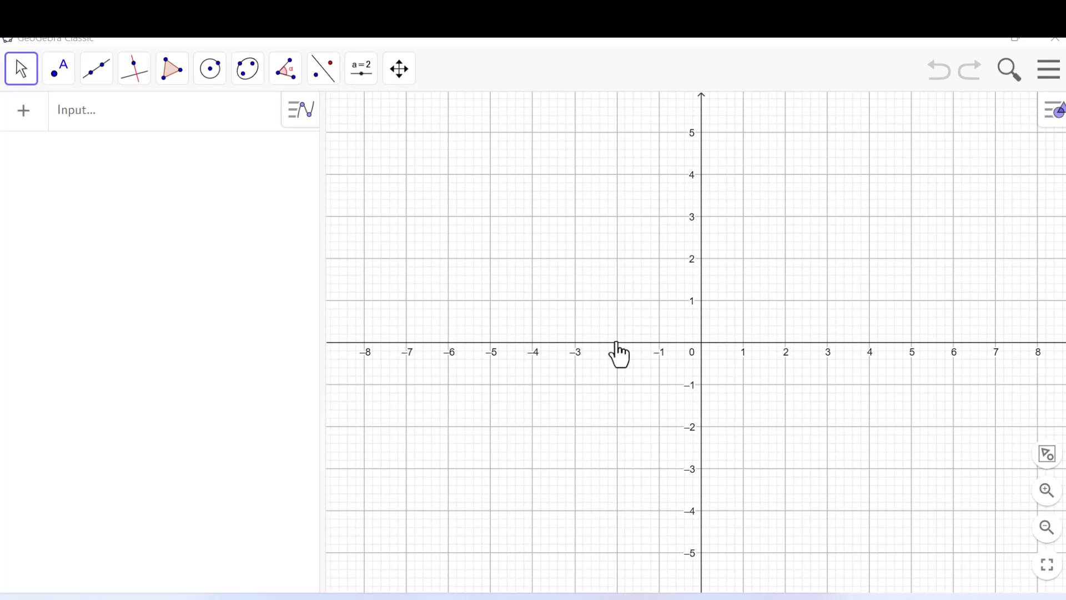
Step: Draw a circle with radius 4 centered at the origin, using the Circle: Center & Radius tool
{"action": "left_click_drag", "start_coordinate": [738, 257], "coordinate": [643, 262]}
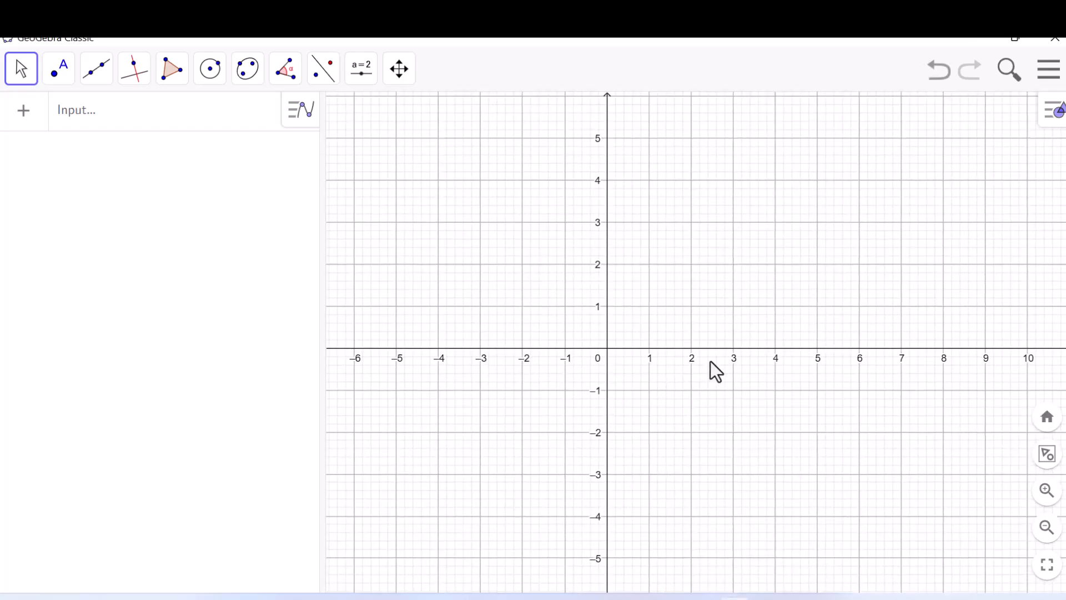
{"action": "left_click", "coordinate": [212, 77]}
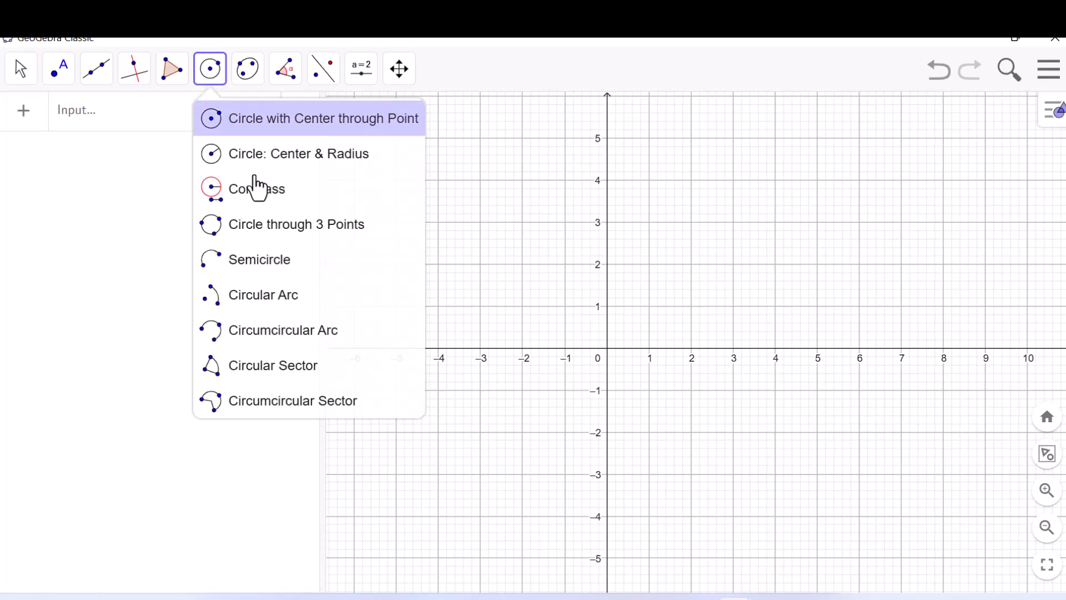
{"action": "left_click", "coordinate": [288, 148]}
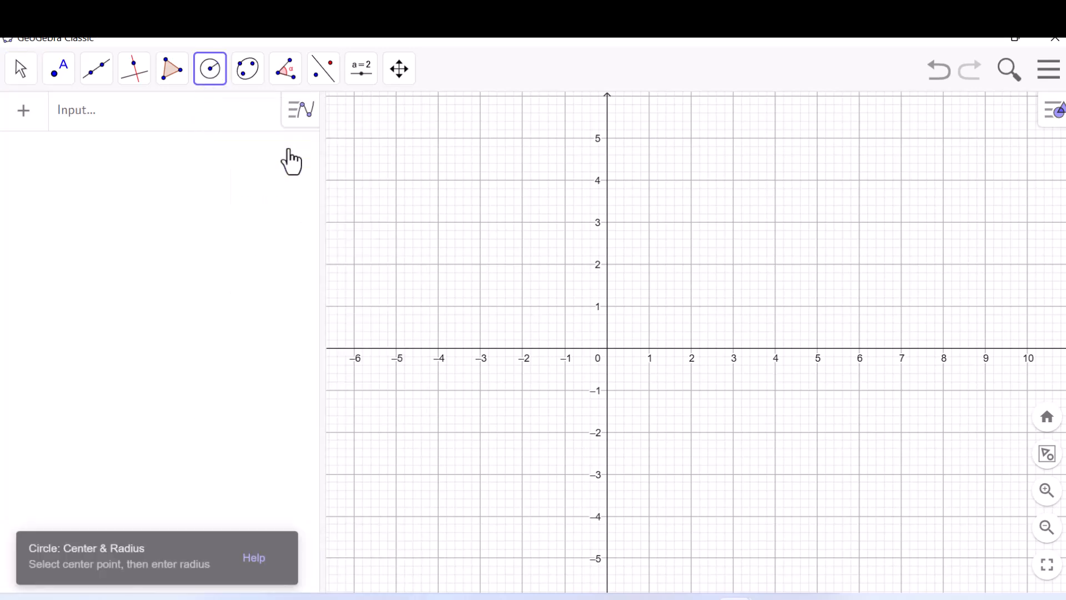
{"action": "left_click", "coordinate": [608, 348]}
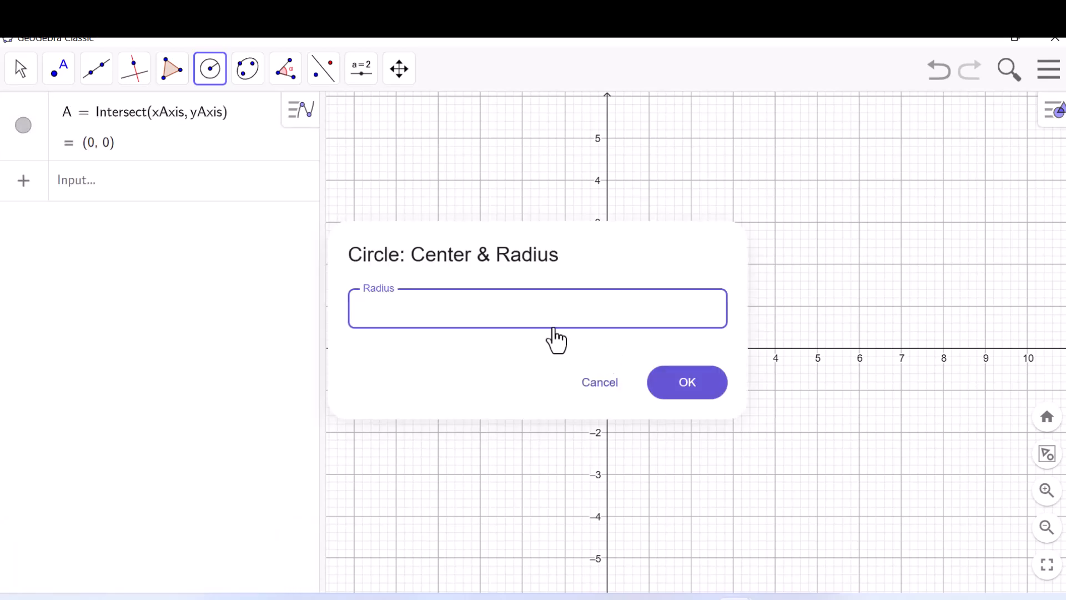
{"action": "type", "text": "4"}
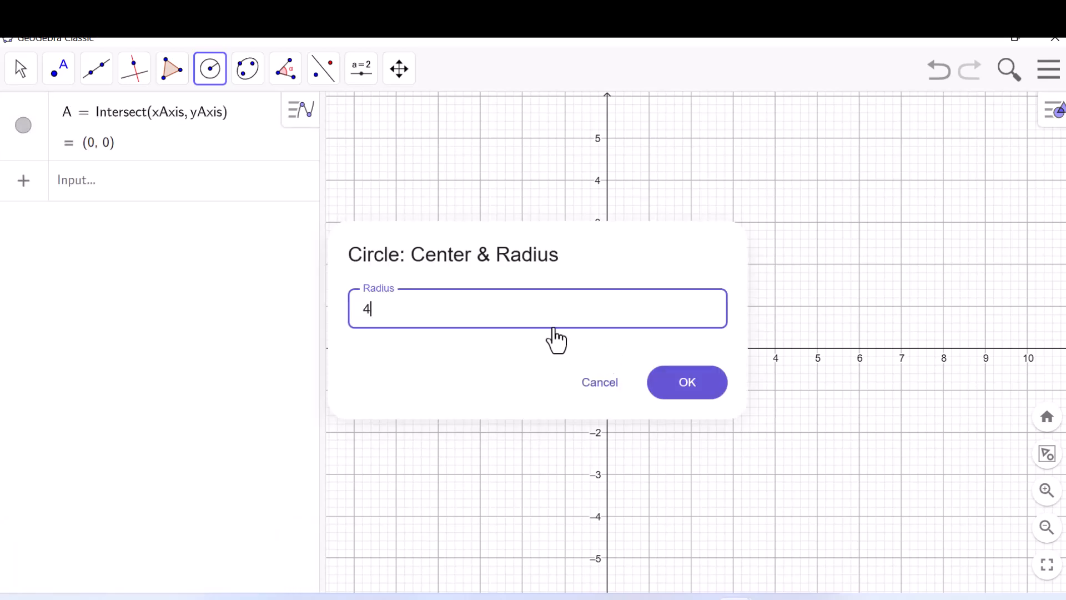
{"action": "left_click", "coordinate": [697, 383]}
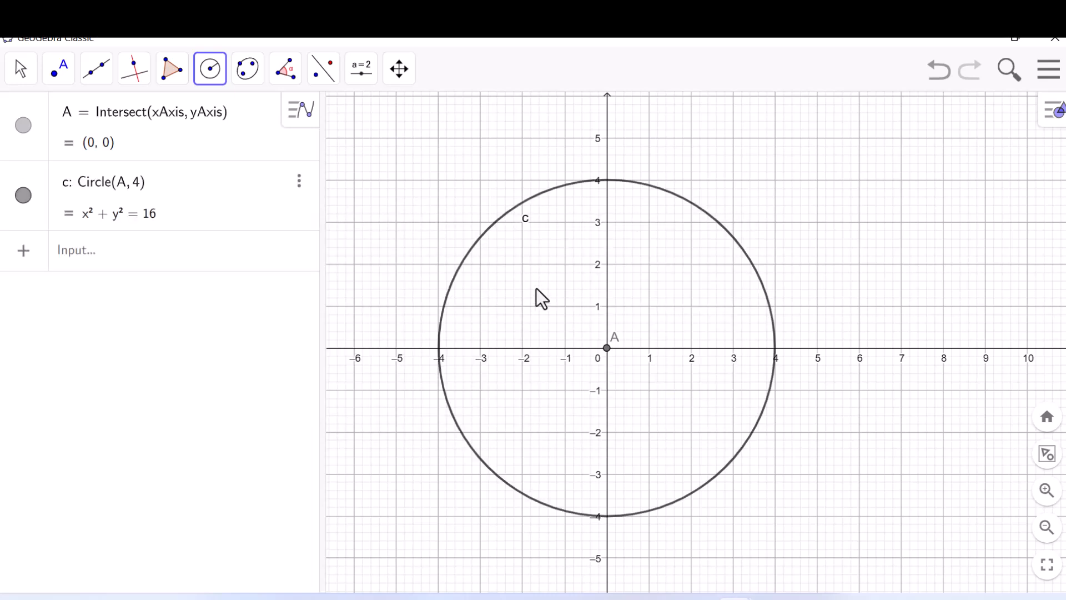
{"action": "left_click", "coordinate": [22, 70]}
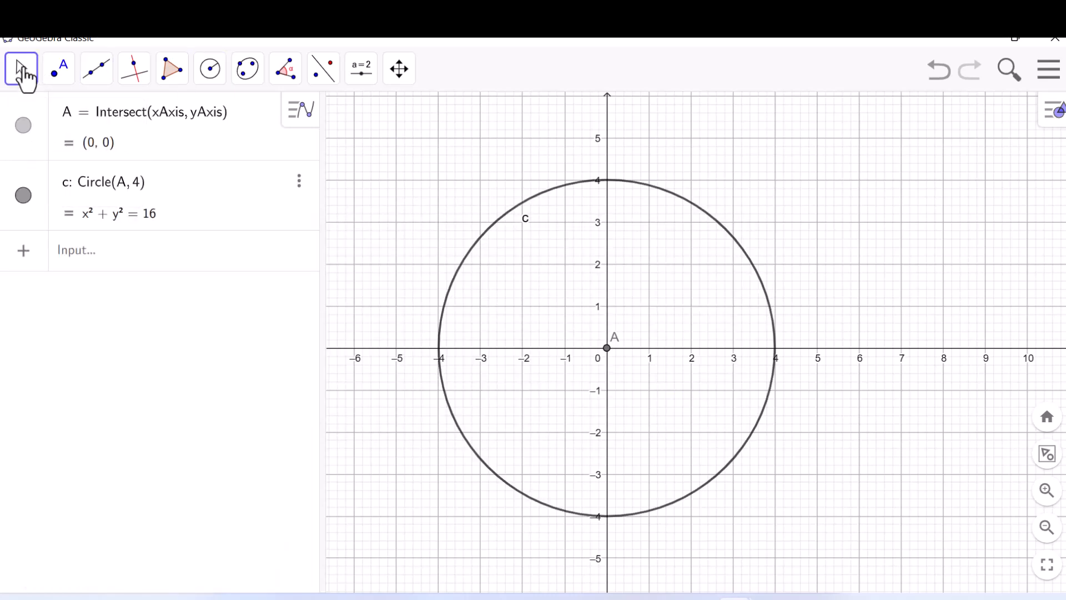
Step: Place point B on the circle's upper-right arc and move it along the circle to about (2.79, 2.87)
{"action": "left_click", "coordinate": [62, 83]}
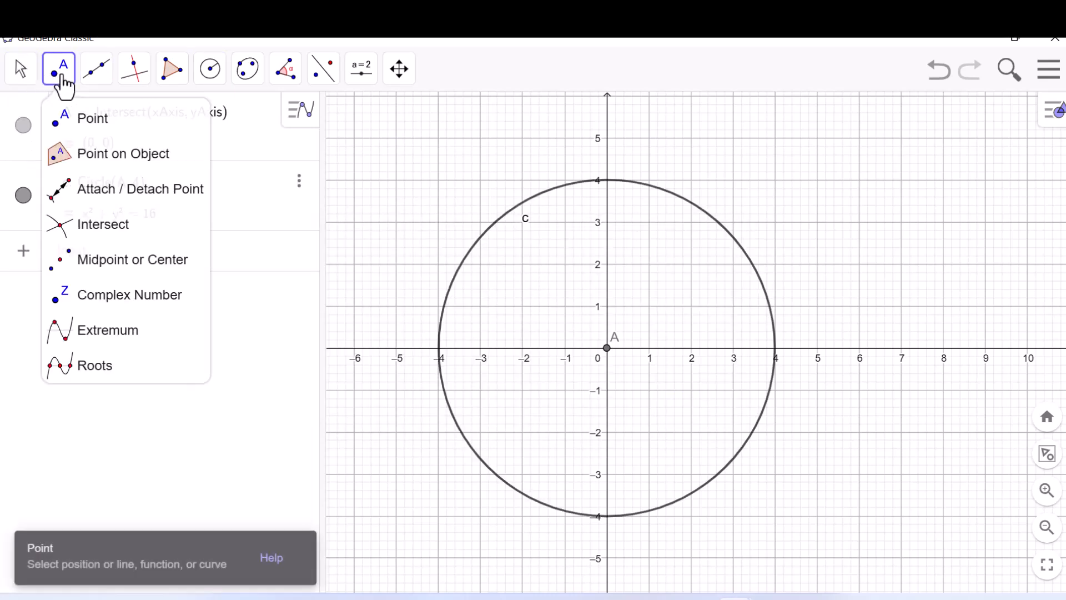
{"action": "left_click", "coordinate": [87, 130]}
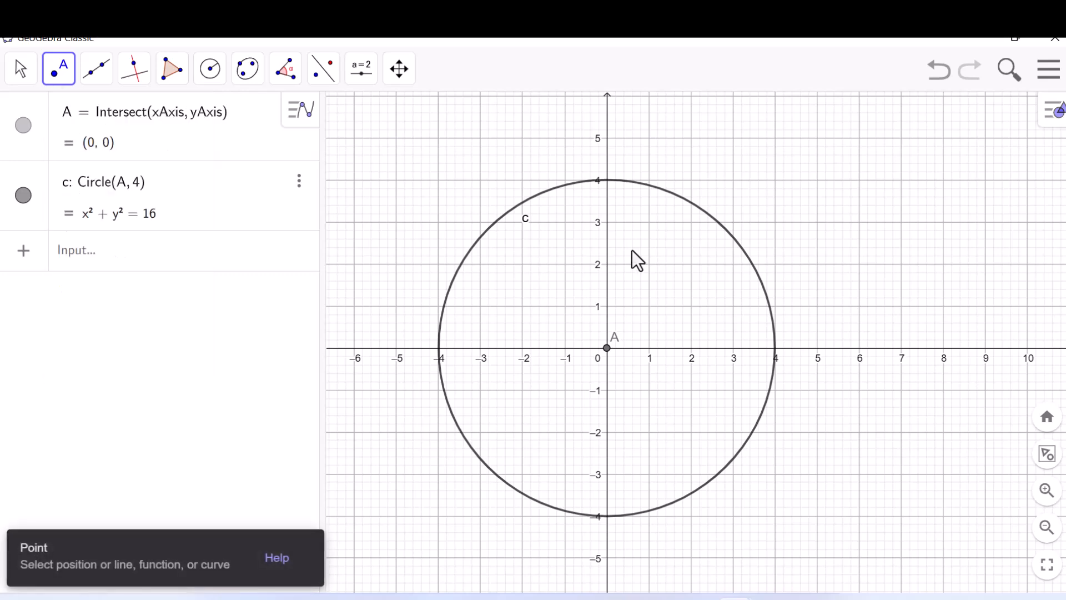
{"action": "left_click", "coordinate": [721, 224]}
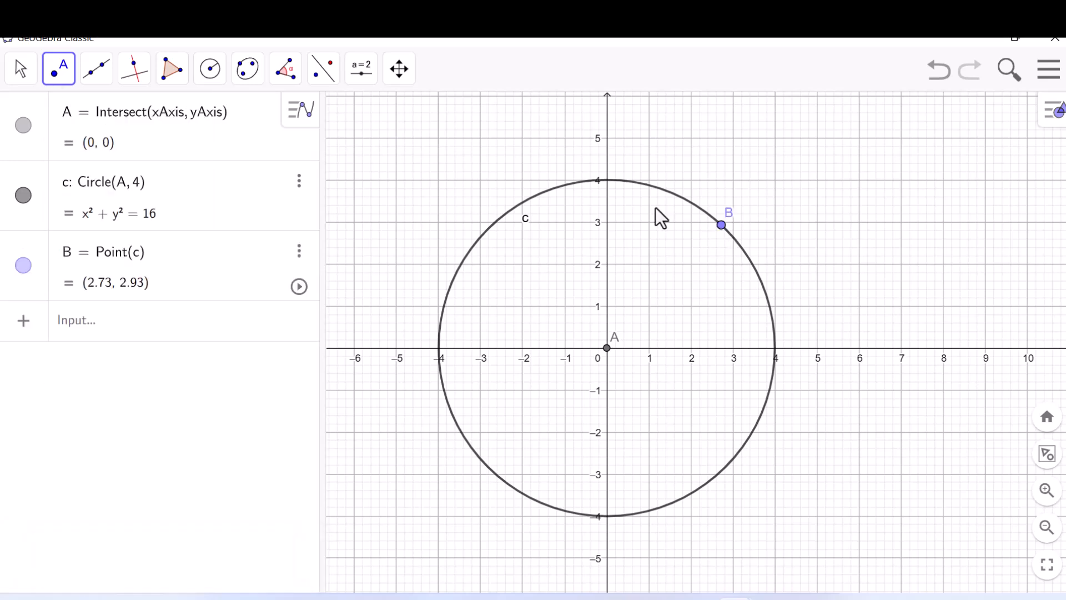
{"action": "left_click", "coordinate": [19, 71]}
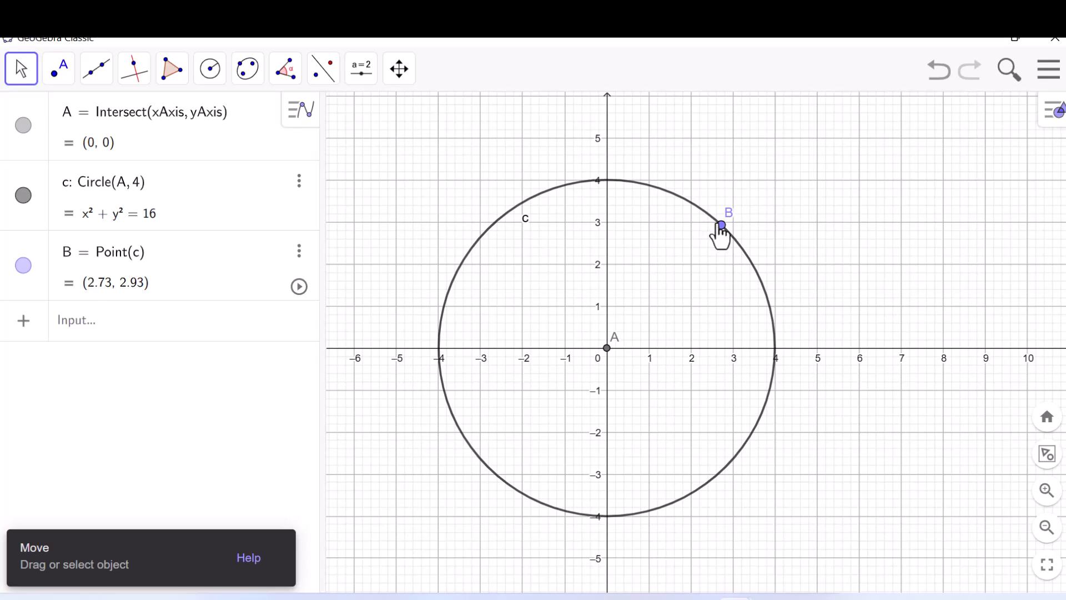
{"action": "left_click_drag", "start_coordinate": [722, 228], "coordinate": [671, 298]}
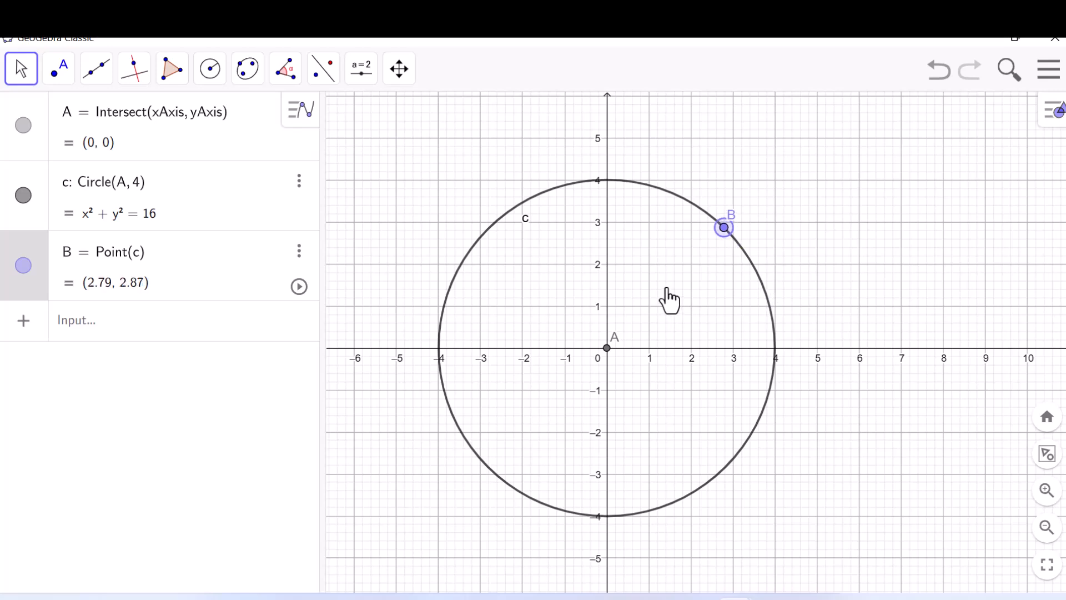
{"action": "left_click", "coordinate": [771, 238]}
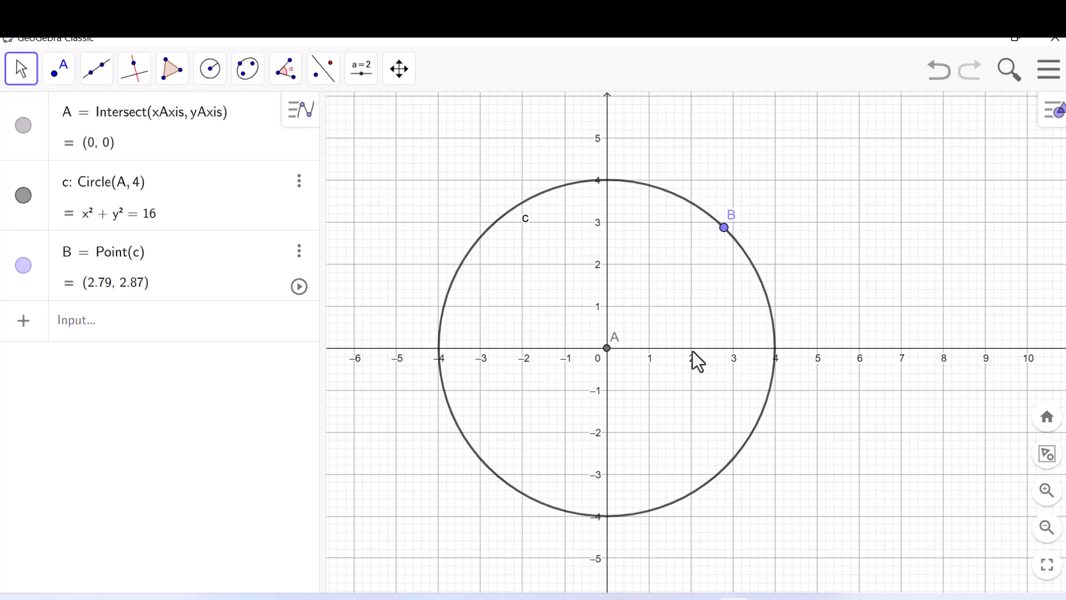
Step: Hide the label of circle c
{"action": "left_click", "coordinate": [523, 215]}
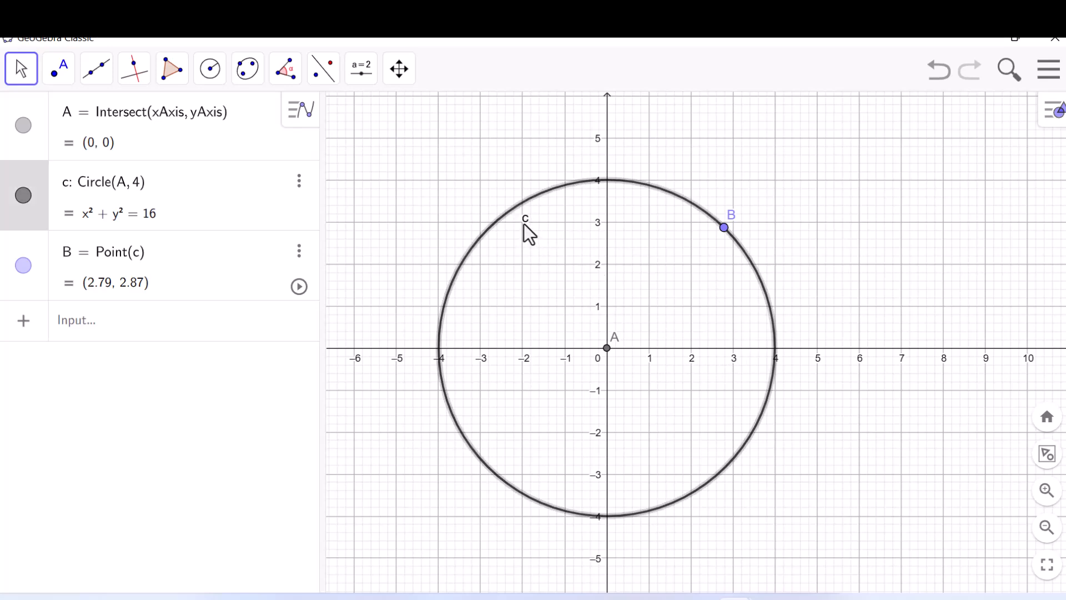
{"action": "right_click", "coordinate": [523, 222]}
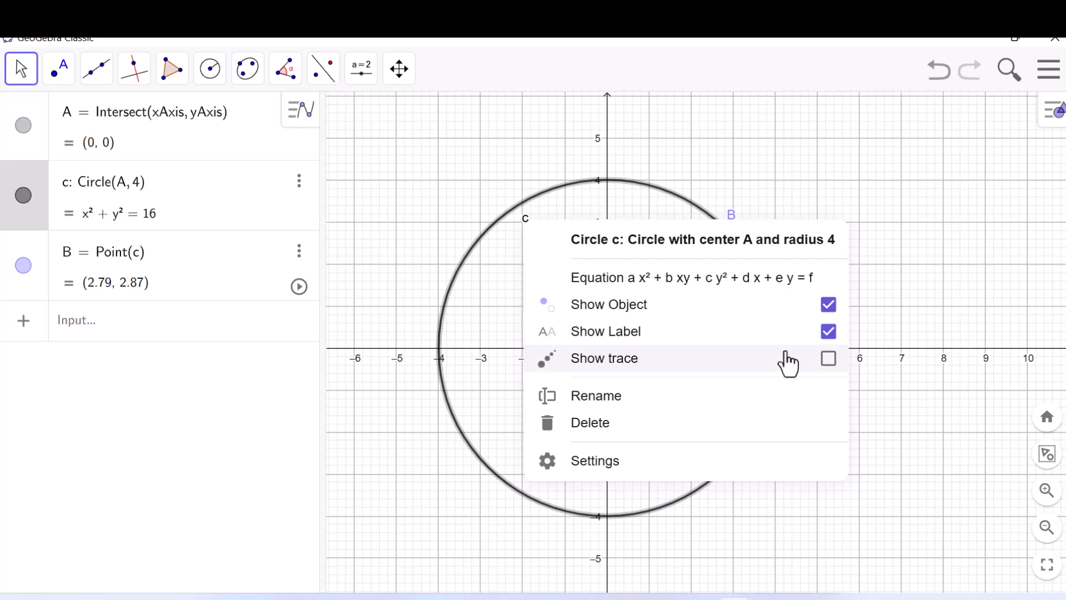
{"action": "left_click", "coordinate": [829, 332]}
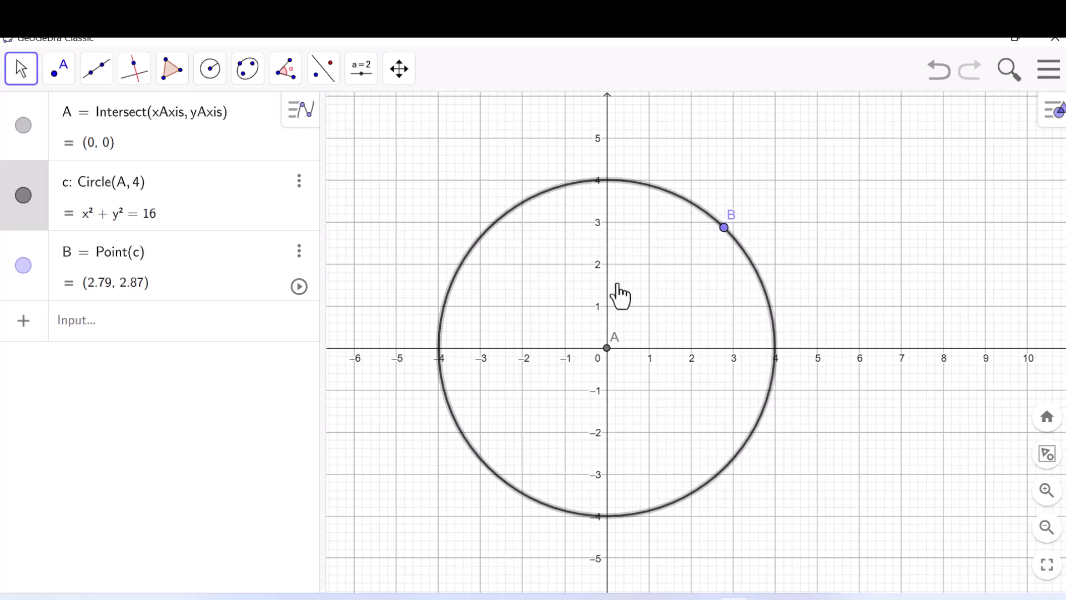
{"action": "left_click", "coordinate": [381, 291]}
Step: Create a point on the y-axis level with B by entering (0, y(B))
{"action": "left_click", "coordinate": [115, 326]}
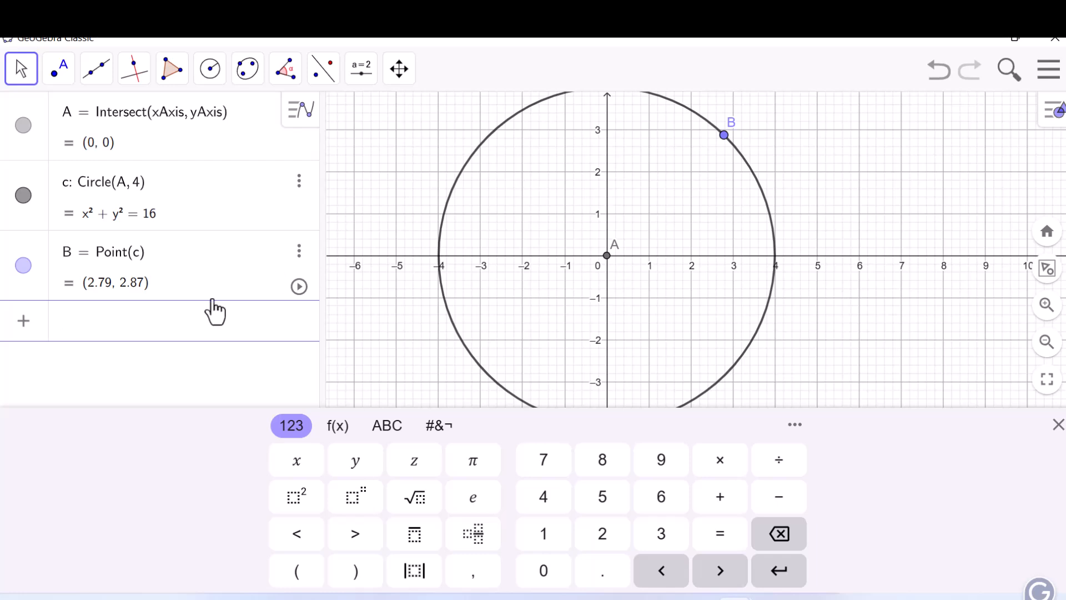
{"action": "type", "text": "(0"}
{"action": "type", "text": ","}
{"action": "type", "text": "y"}
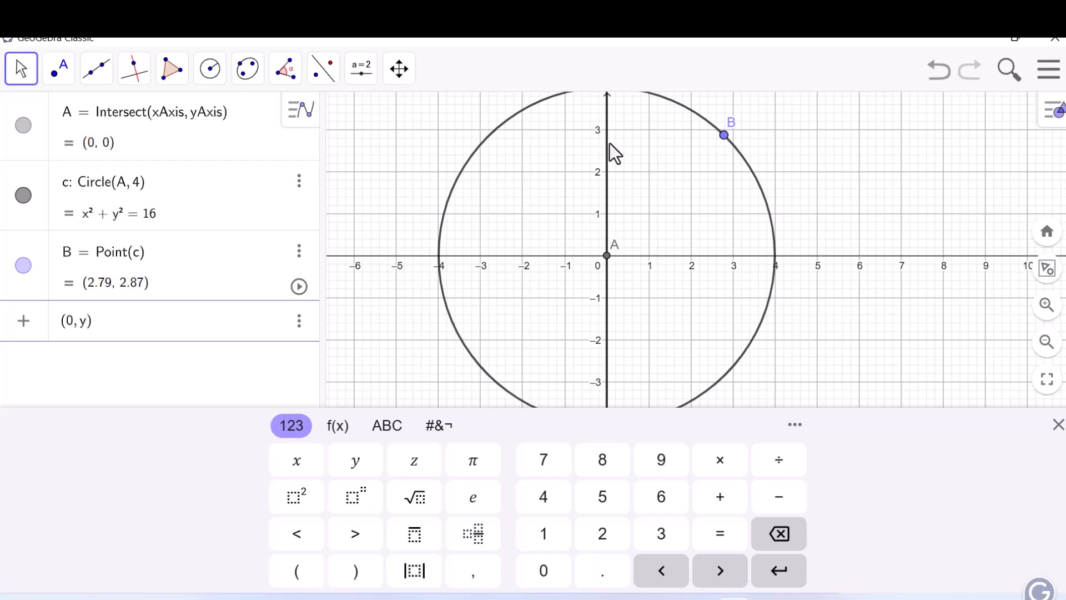
{"action": "key", "text": "BackSpace"}
{"action": "key", "text": "BackSpace"}
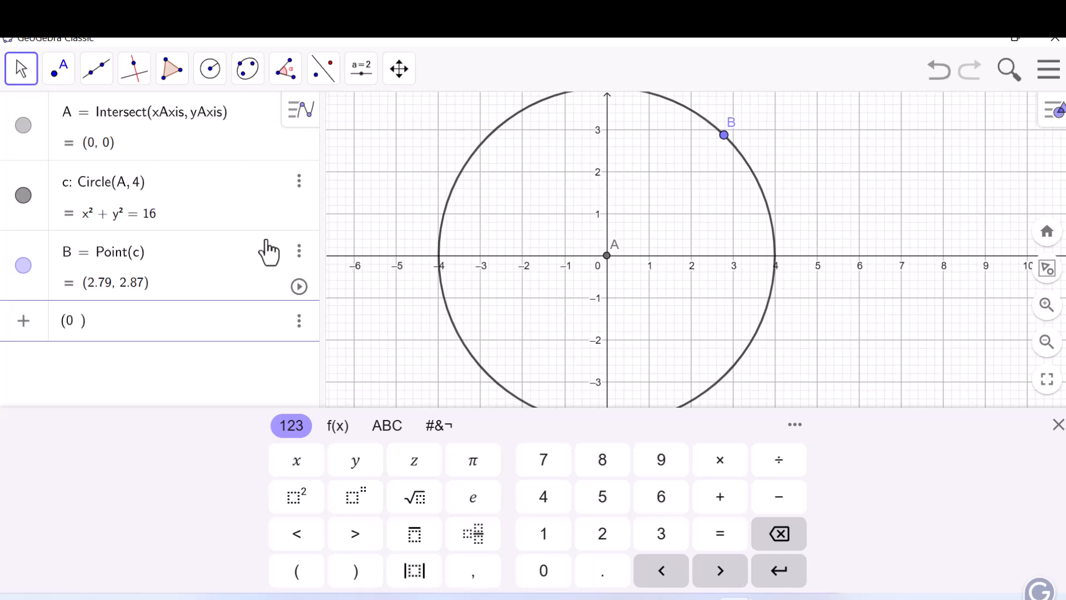
{"action": "type", "text": ",y"}
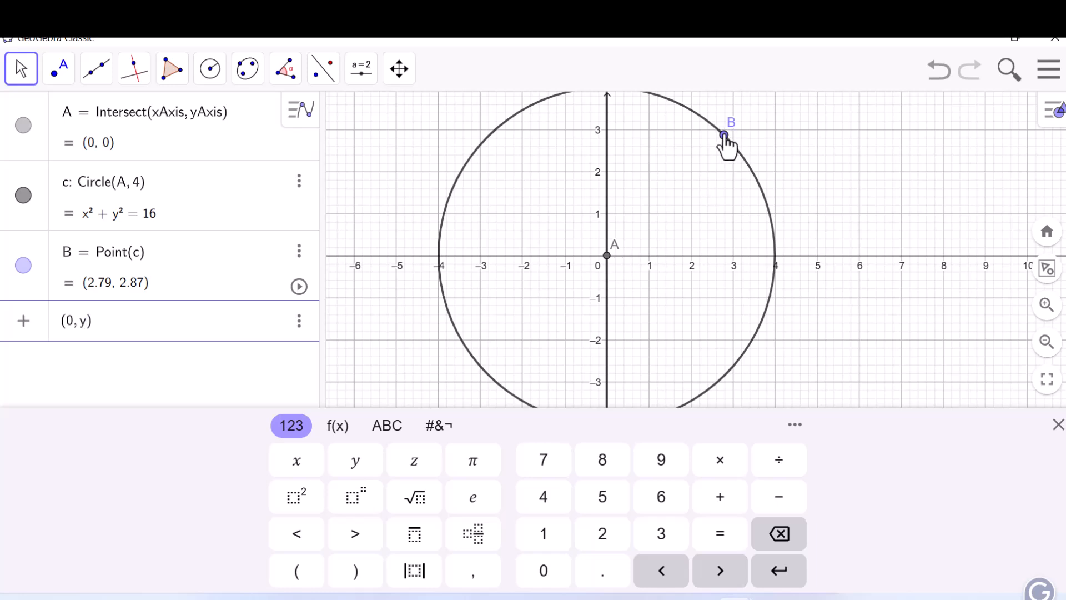
{"action": "type", "text": "(B"}
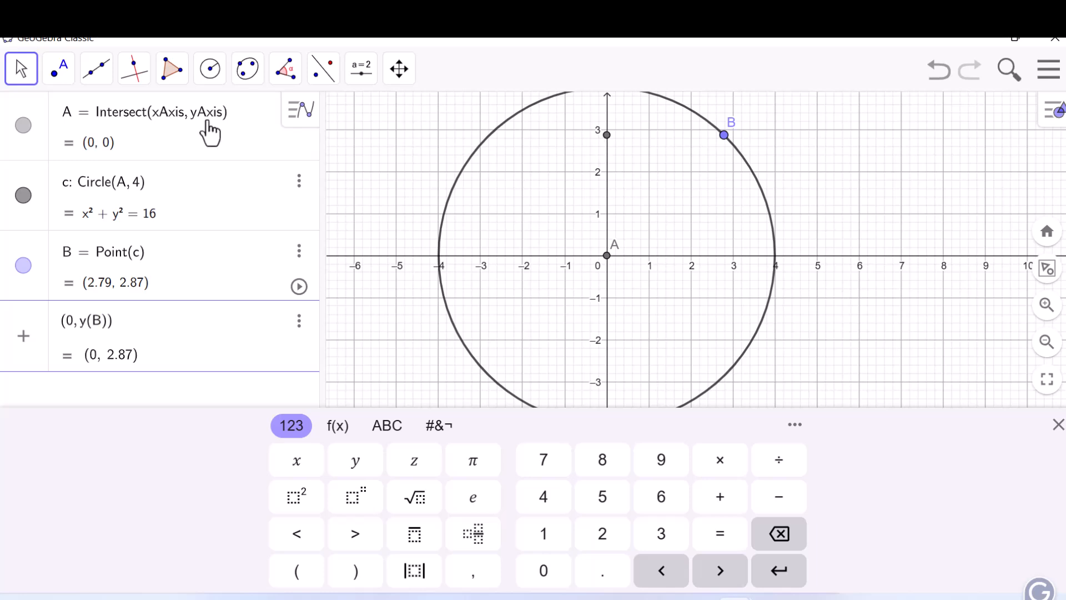
{"action": "key", "text": "Return"}
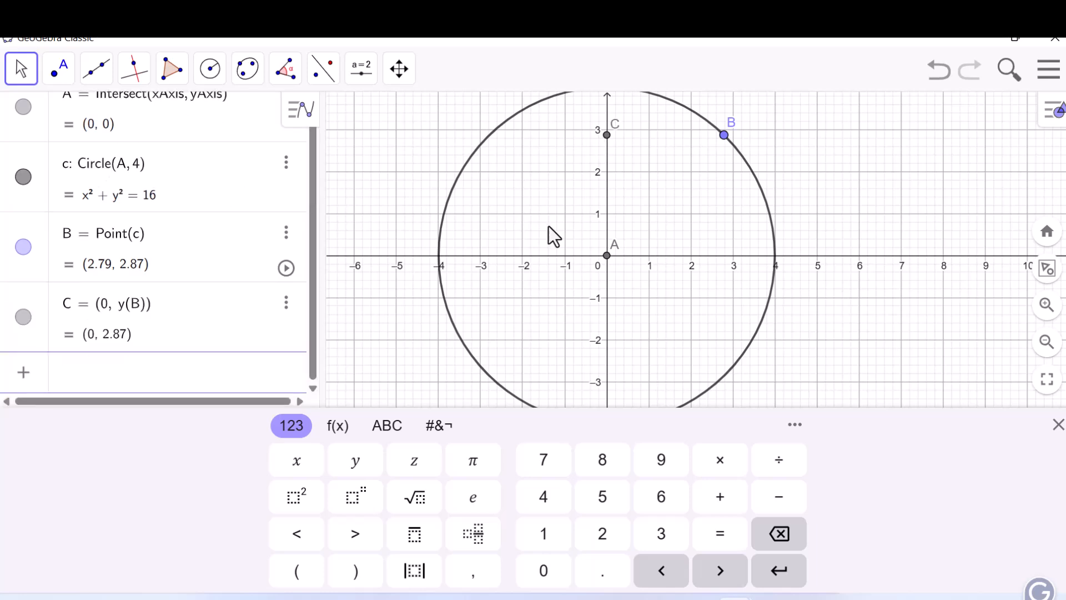
{"action": "left_click", "coordinate": [733, 280]}
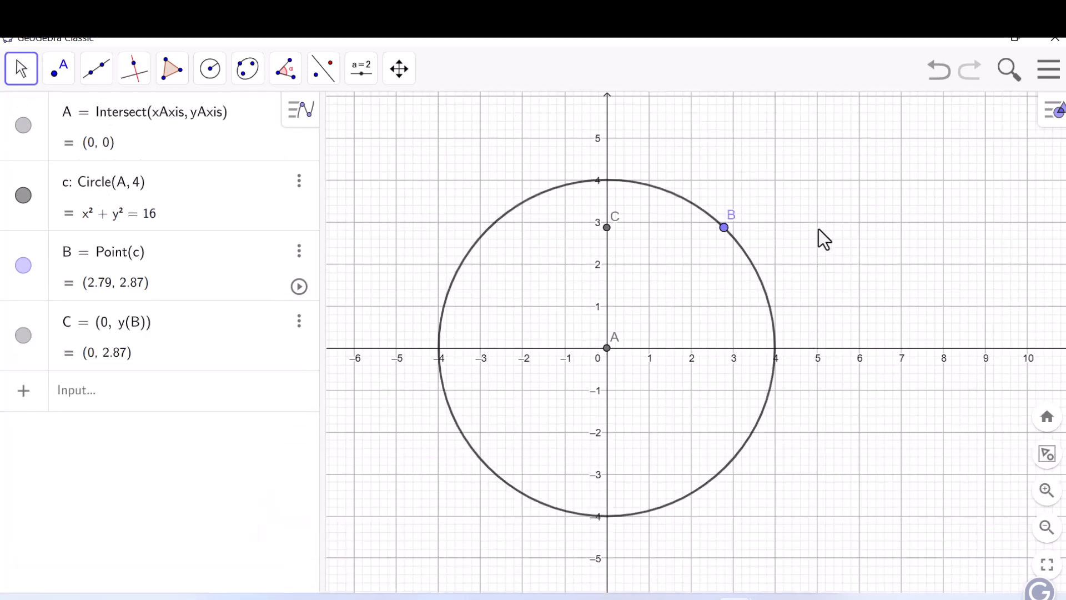
Step: Move point B along the circle to about (3.02, 2.62) to check how point C follows it
{"action": "left_click", "coordinate": [608, 230]}
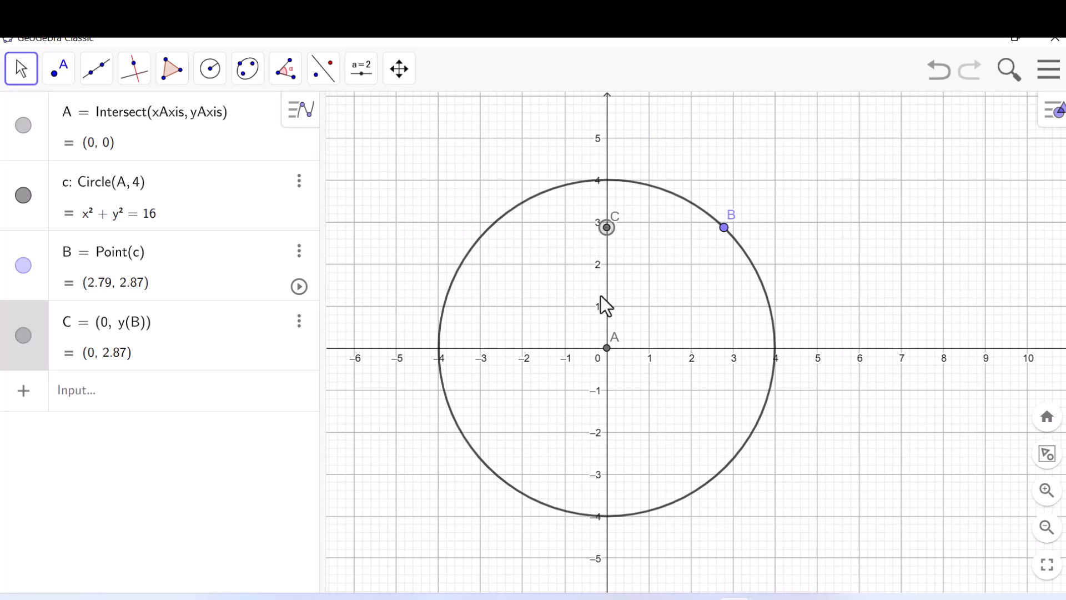
{"action": "left_click", "coordinate": [725, 229]}
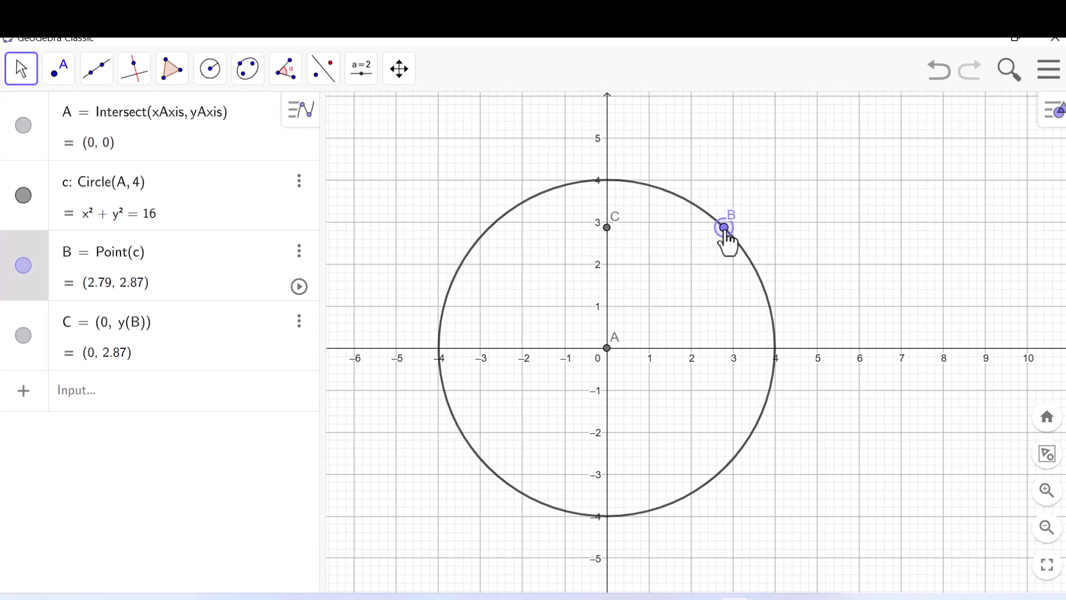
{"action": "left_click_drag", "start_coordinate": [726, 231], "coordinate": [623, 318]}
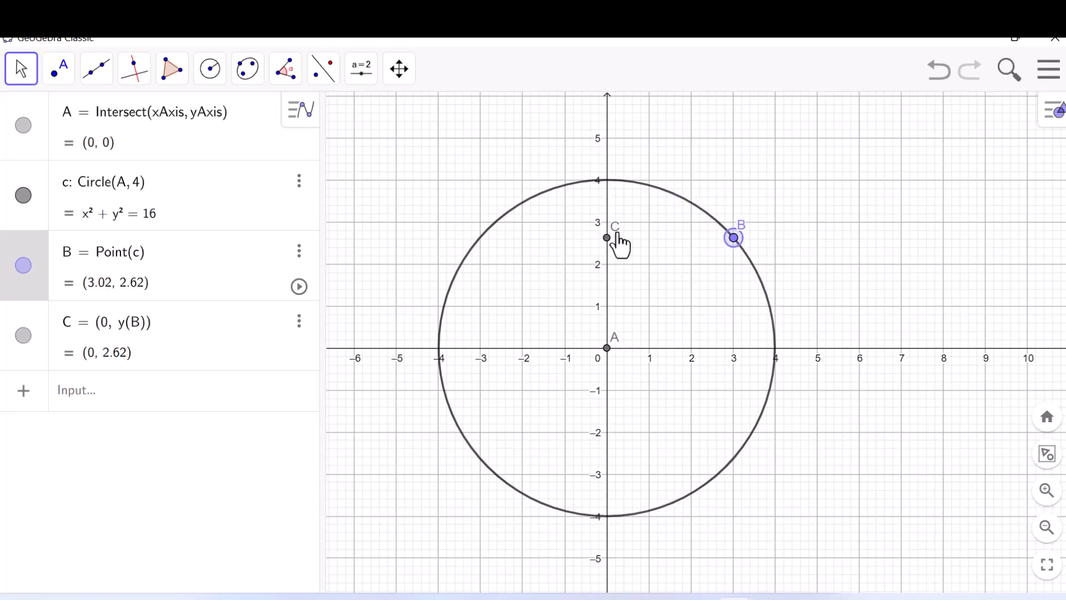
{"action": "left_click", "coordinate": [779, 245]}
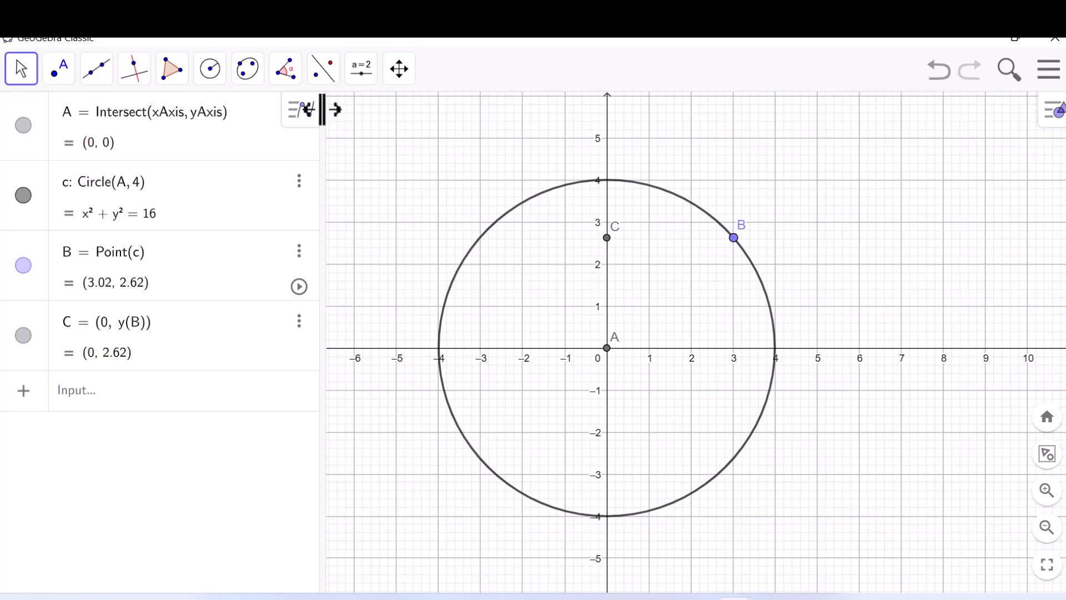
Step: Draw a segment from point C on the y-axis to point B on the circle
{"action": "left_click", "coordinate": [110, 88]}
{"action": "left_click", "coordinate": [125, 159]}
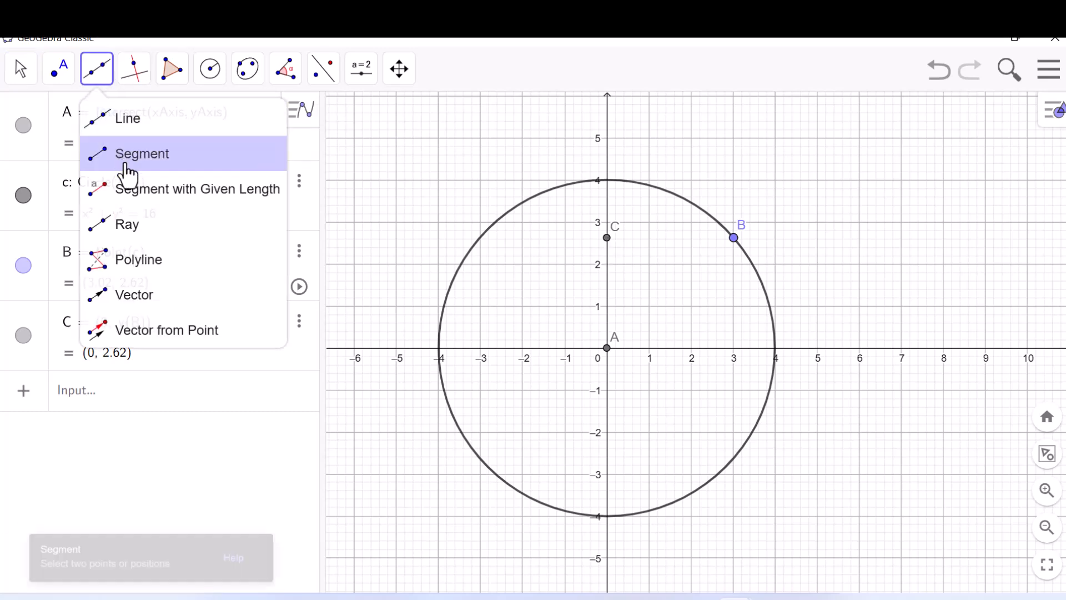
{"action": "left_click", "coordinate": [606, 238]}
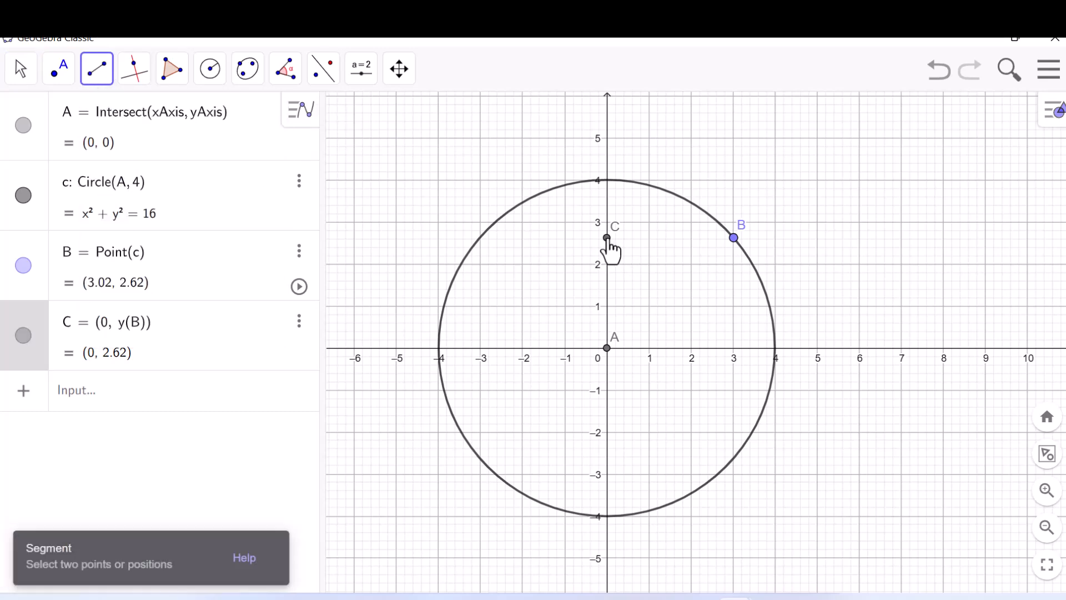
{"action": "left_click", "coordinate": [734, 237]}
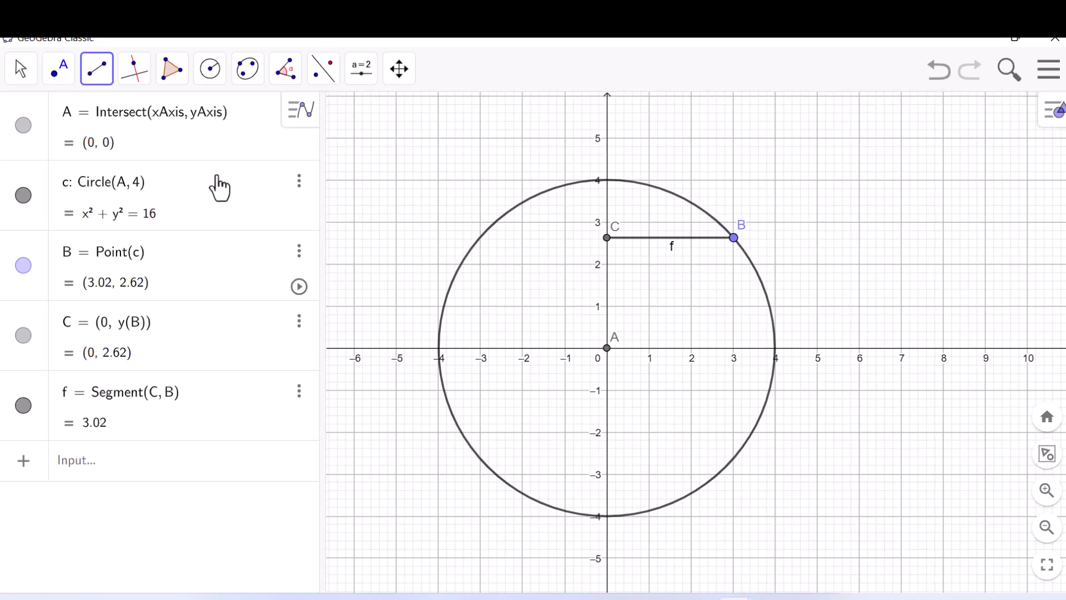
{"action": "left_click", "coordinate": [24, 70]}
{"action": "left_click", "coordinate": [52, 115]}
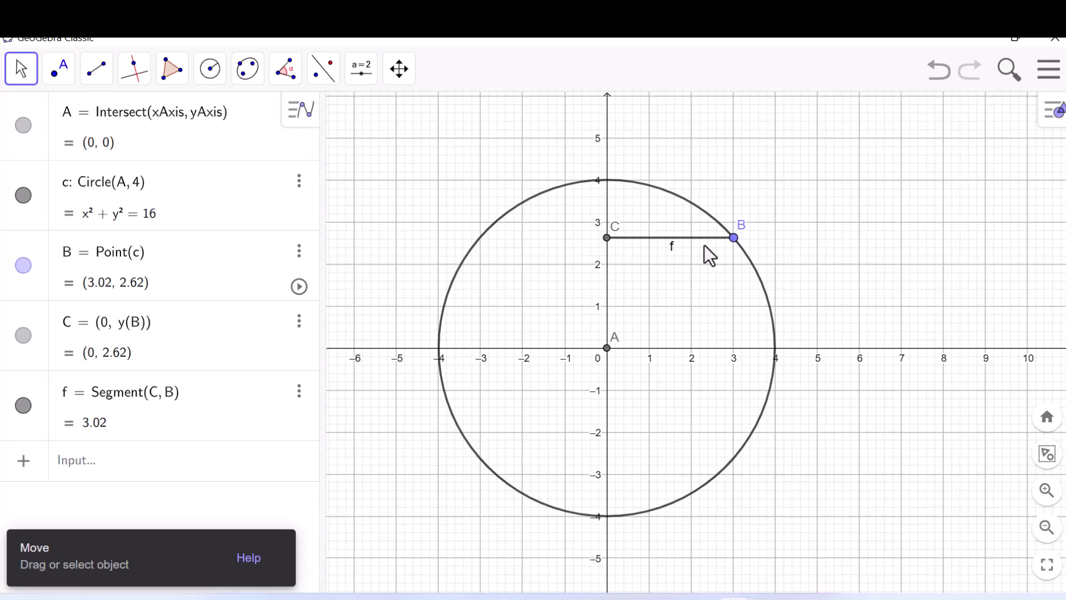
Step: Move point B back and forth around the circle, ending at about (3.84, 1.13), and start its animation
{"action": "left_click_drag", "start_coordinate": [734, 240], "coordinate": [520, 308]}
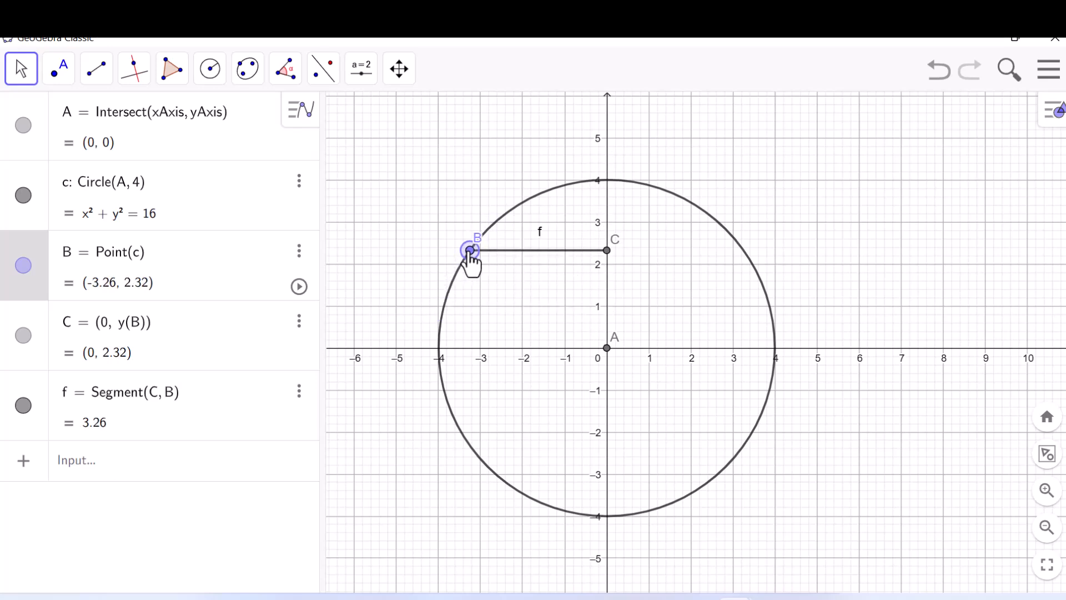
{"action": "left_click_drag", "start_coordinate": [469, 253], "coordinate": [745, 254]}
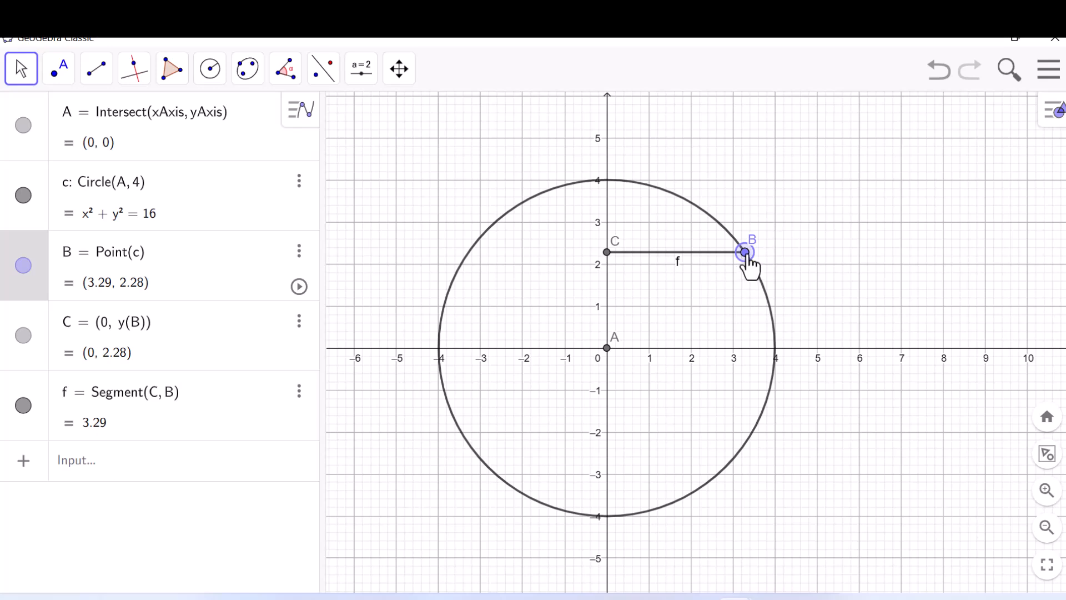
{"action": "left_click_drag", "start_coordinate": [748, 255], "coordinate": [593, 186]}
{"action": "left_click_drag", "start_coordinate": [507, 257], "coordinate": [706, 326]}
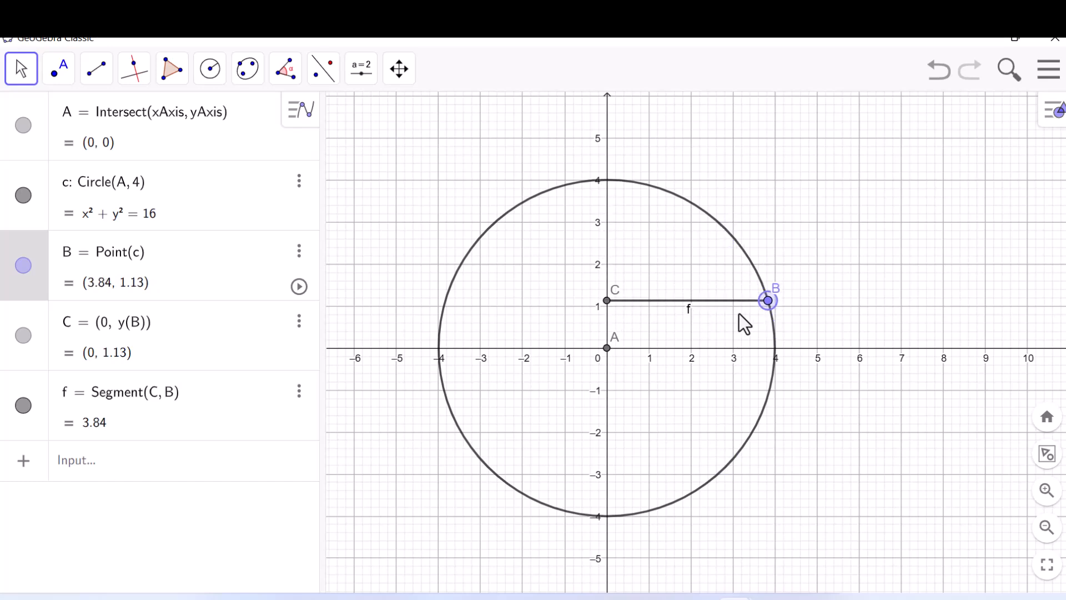
{"action": "right_click", "coordinate": [769, 303]}
{"action": "left_click", "coordinate": [925, 468]}
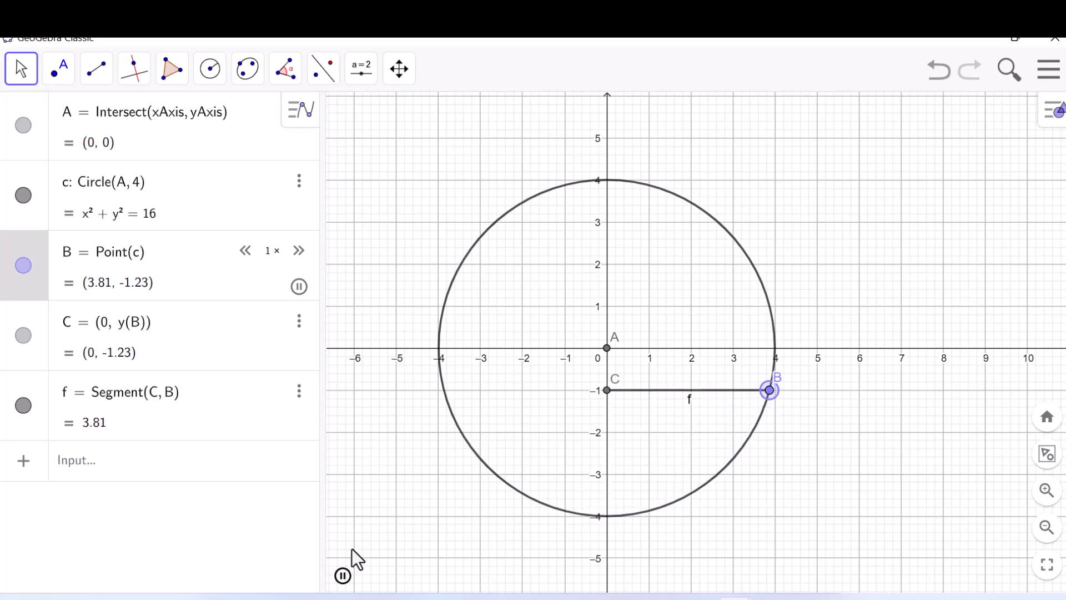
Step: Stop the animation and clear the construction by deleting circle c with its dependent objects and the origin point A
{"action": "left_click", "coordinate": [343, 576]}
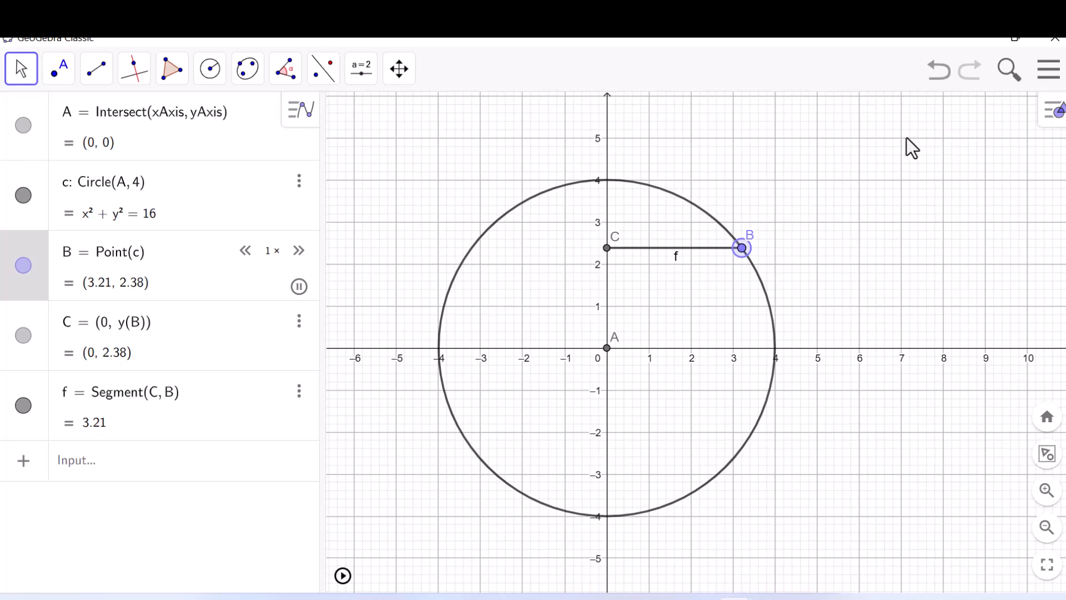
{"action": "left_click", "coordinate": [300, 182]}
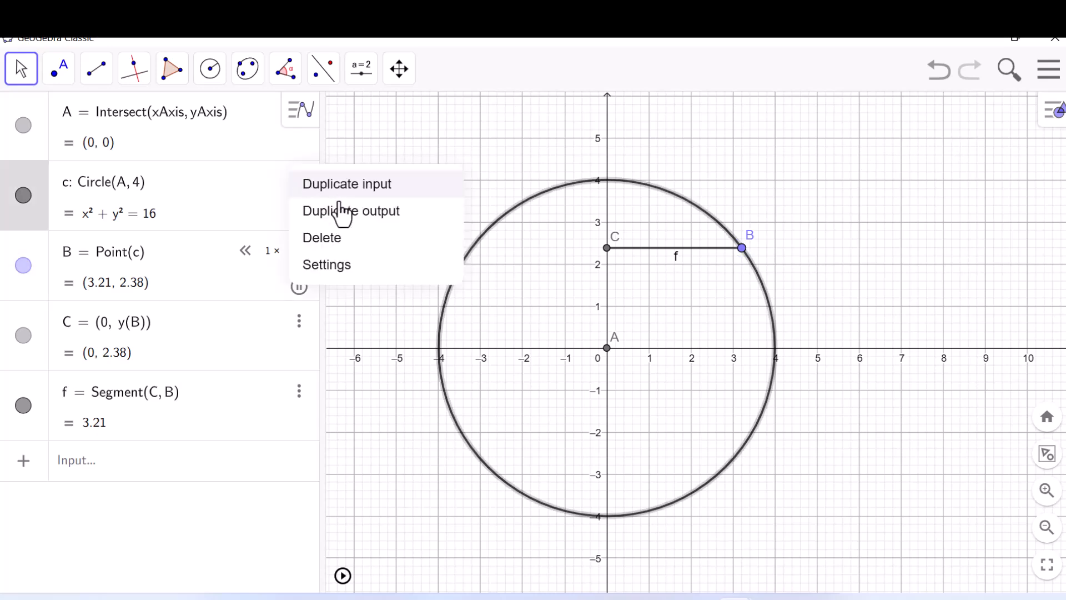
{"action": "left_click", "coordinate": [340, 238]}
{"action": "left_click", "coordinate": [251, 132]}
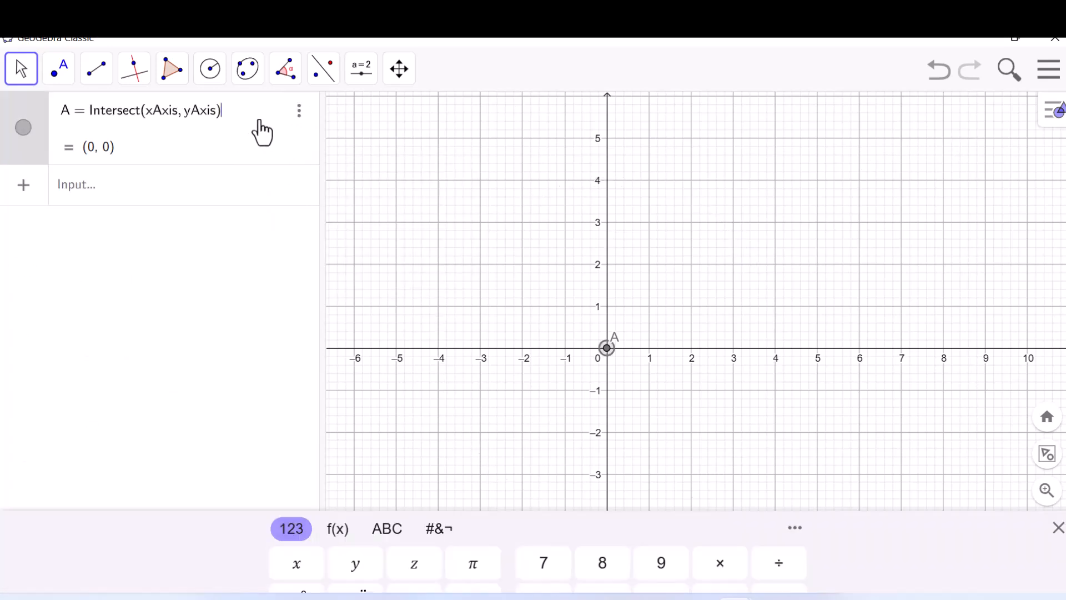
{"action": "left_click", "coordinate": [299, 111]}
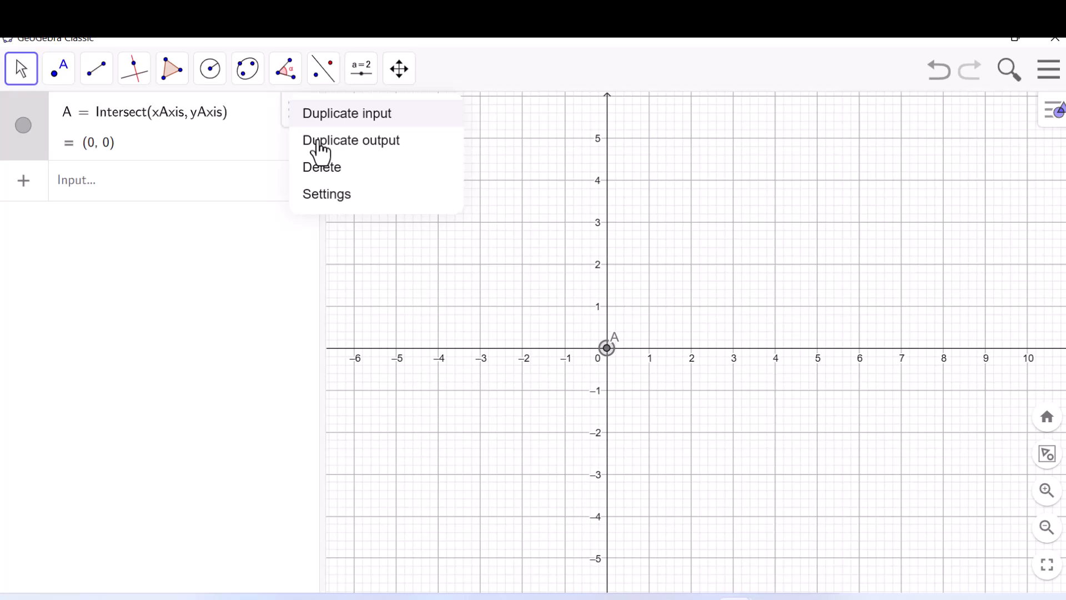
{"action": "left_click", "coordinate": [324, 177]}
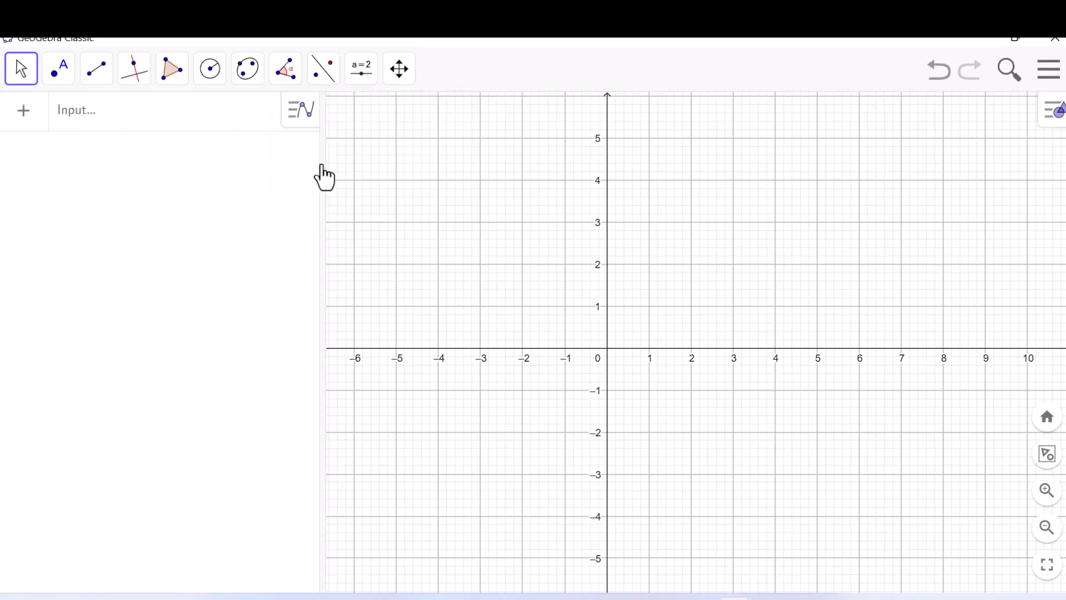
Step: Add a 3D Graphics view beside the 2D graphics and narrow the algebra list to give it more room
{"action": "left_click", "coordinate": [1046, 122]}
{"action": "left_click", "coordinate": [1016, 111]}
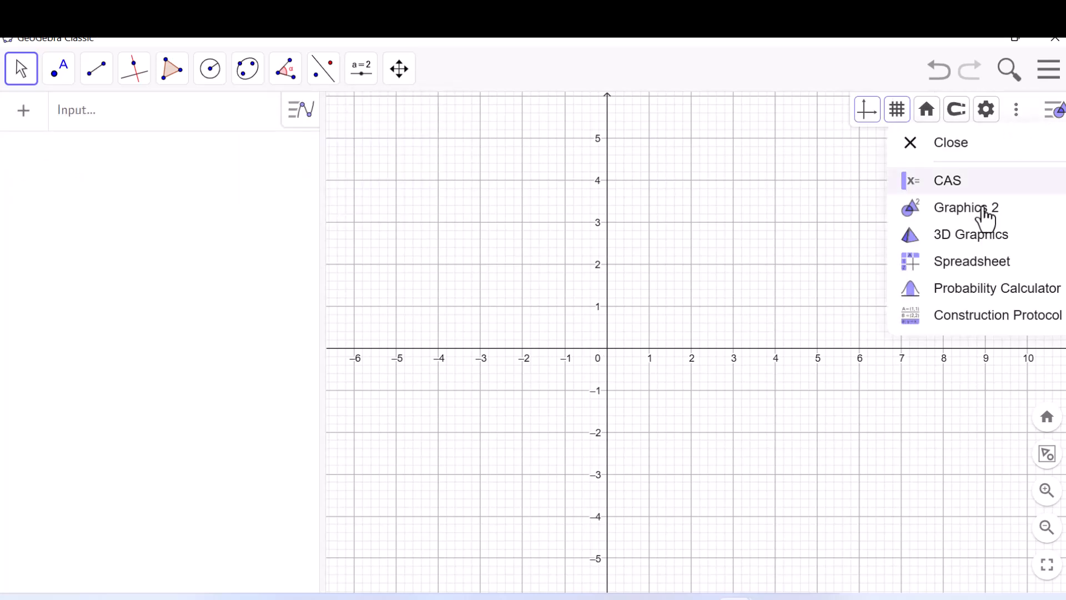
{"action": "left_click", "coordinate": [972, 236]}
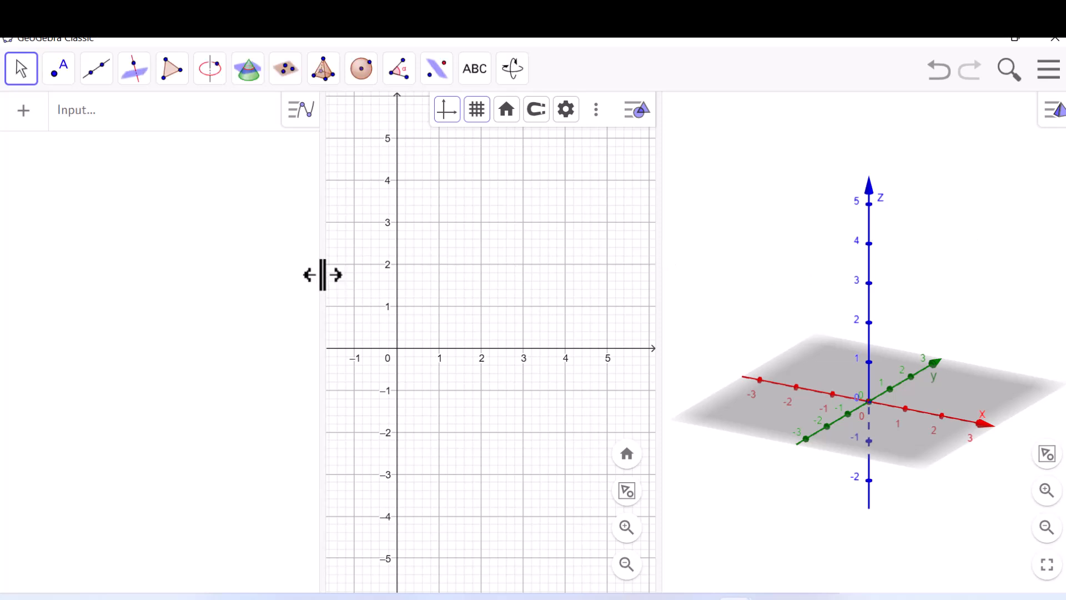
{"action": "left_click_drag", "start_coordinate": [322, 274], "coordinate": [233, 274]}
{"action": "left_click_drag", "start_coordinate": [400, 254], "coordinate": [464, 241]}
{"action": "left_click", "coordinate": [676, 240]}
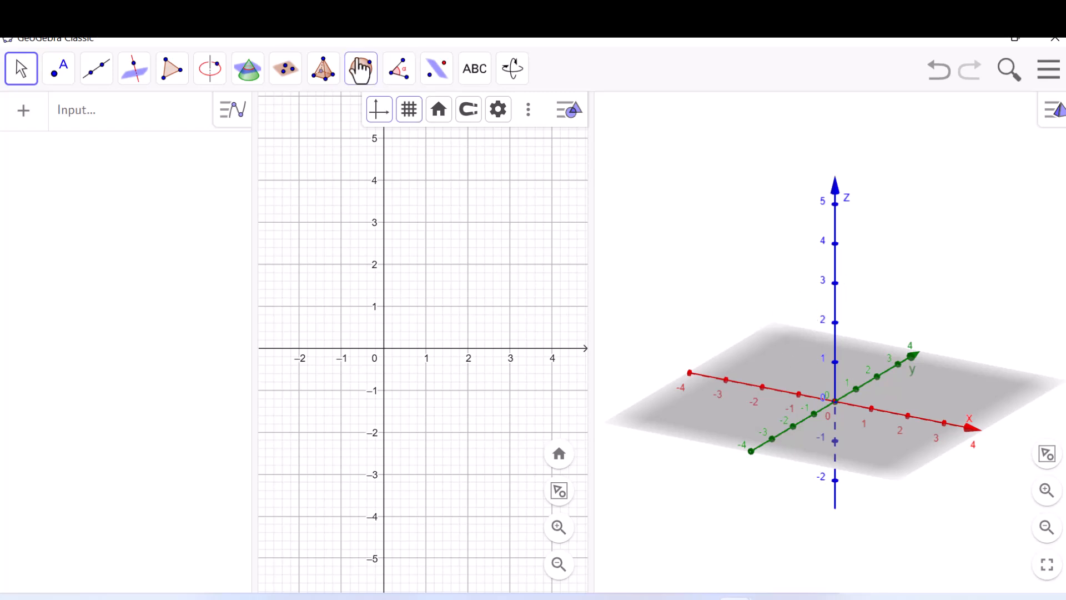
Step: Create a sphere by center and radius, centered at the origin of the 3D view with radius 4
{"action": "left_click", "coordinate": [361, 69]}
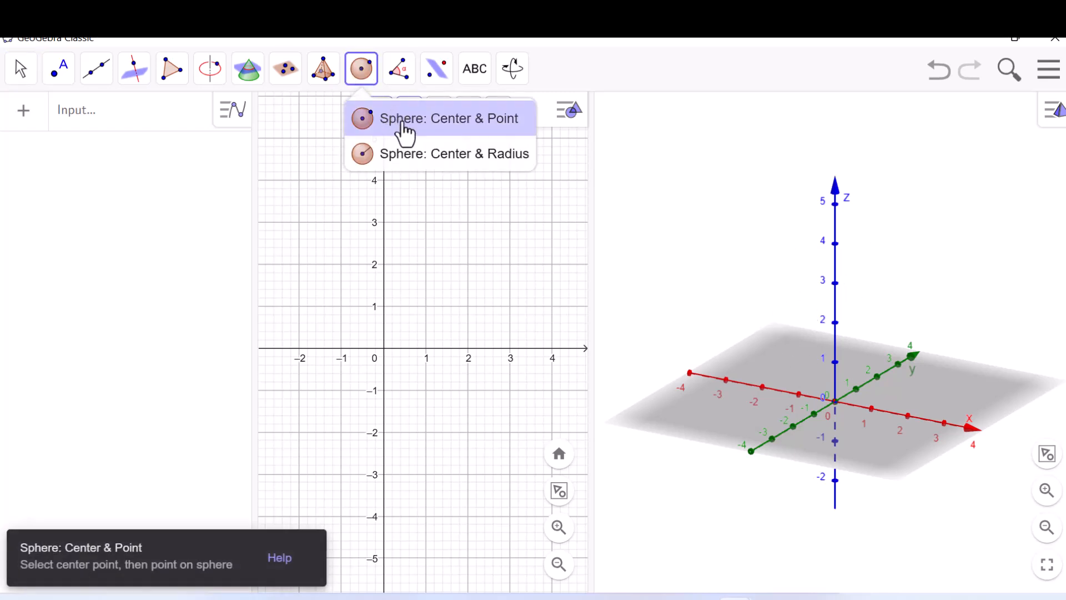
{"action": "left_click", "coordinate": [461, 157]}
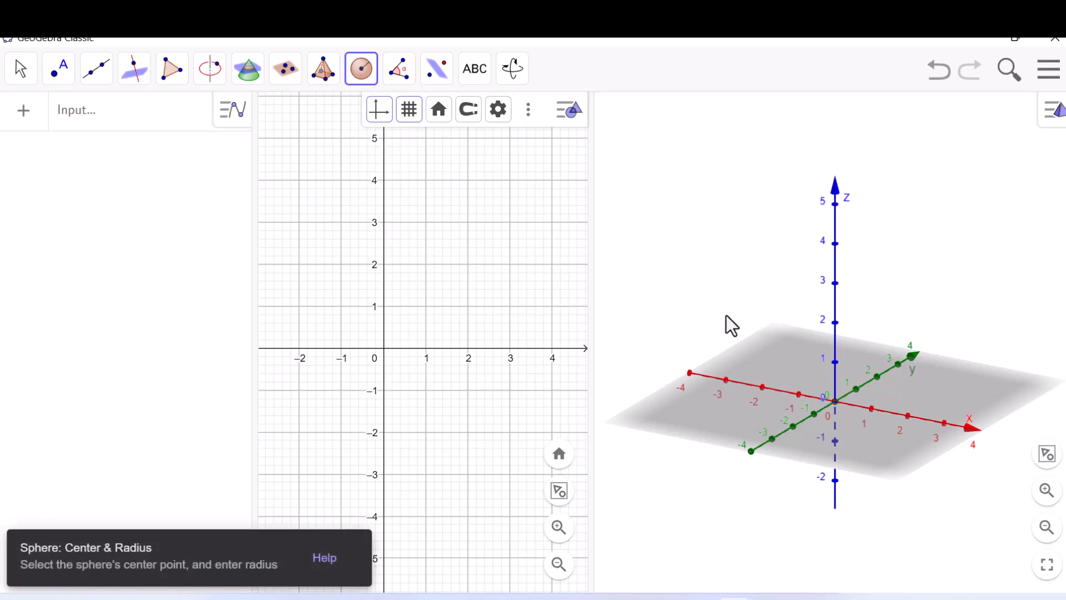
{"action": "left_click", "coordinate": [835, 403]}
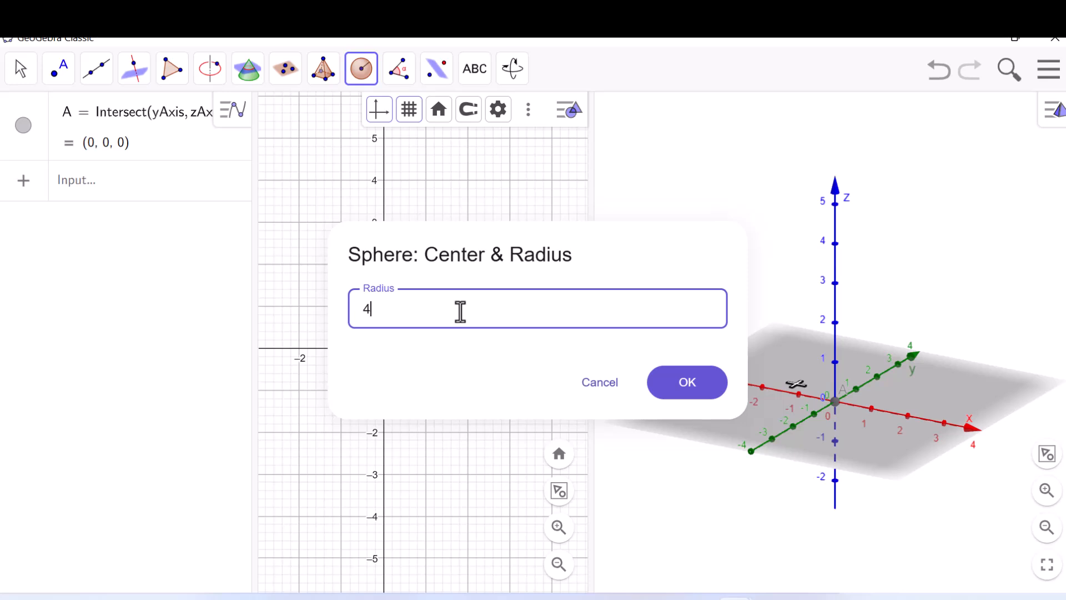
{"action": "type", "text": "4"}
{"action": "left_click", "coordinate": [699, 393]}
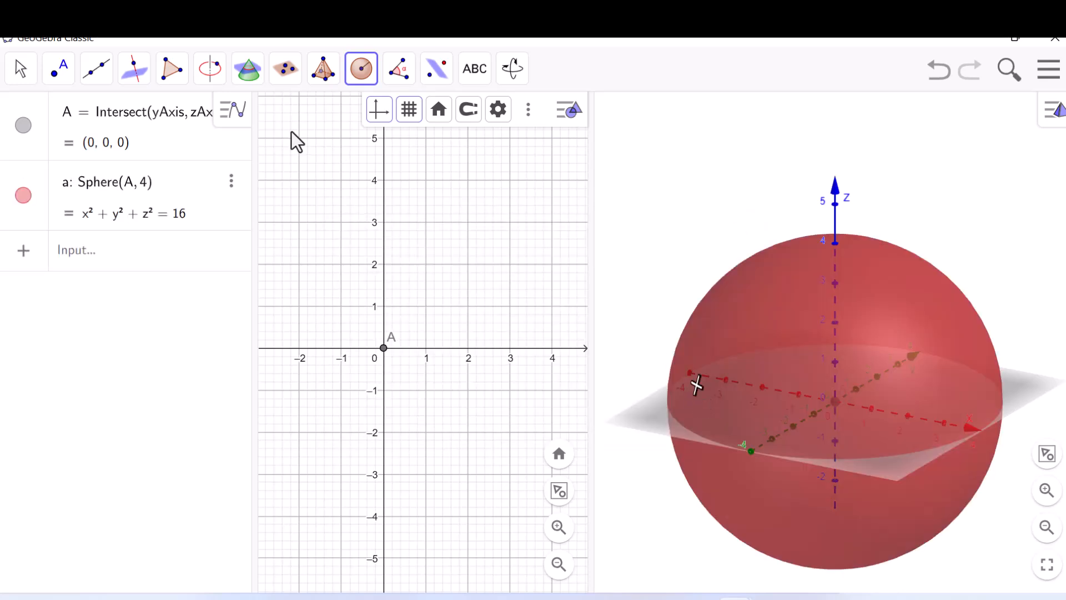
{"action": "left_click", "coordinate": [23, 77]}
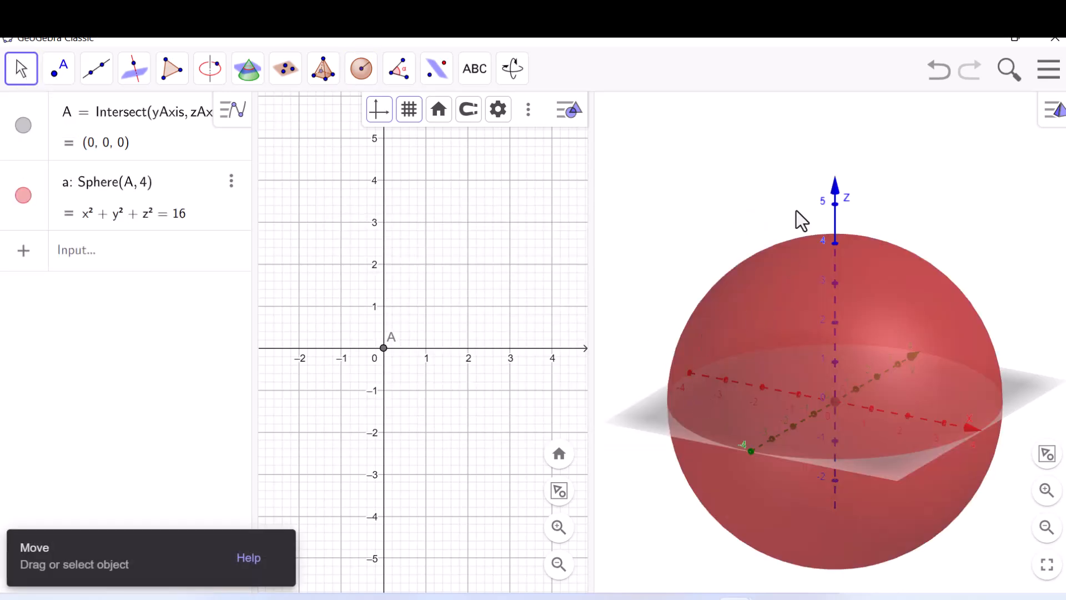
Step: Create a point at the top of the sphere by entering (0, 0, 4)
{"action": "mouse_move", "coordinate": [736, 199]}
{"action": "left_mouse_down"}
{"action": "mouse_move", "coordinate": [759, 202]}
{"action": "mouse_move", "coordinate": [734, 202]}
{"action": "mouse_move", "coordinate": [714, 185]}
{"action": "mouse_move", "coordinate": [755, 194]}
{"action": "mouse_move", "coordinate": [736, 196]}
{"action": "left_mouse_up"}
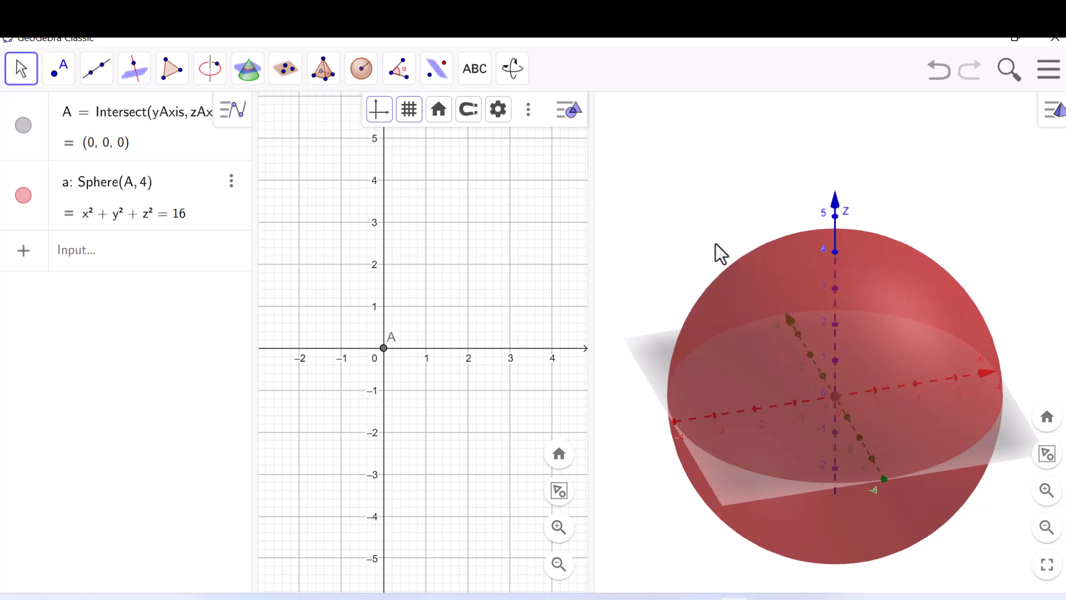
{"action": "left_click_drag", "start_coordinate": [715, 243], "coordinate": [740, 233]}
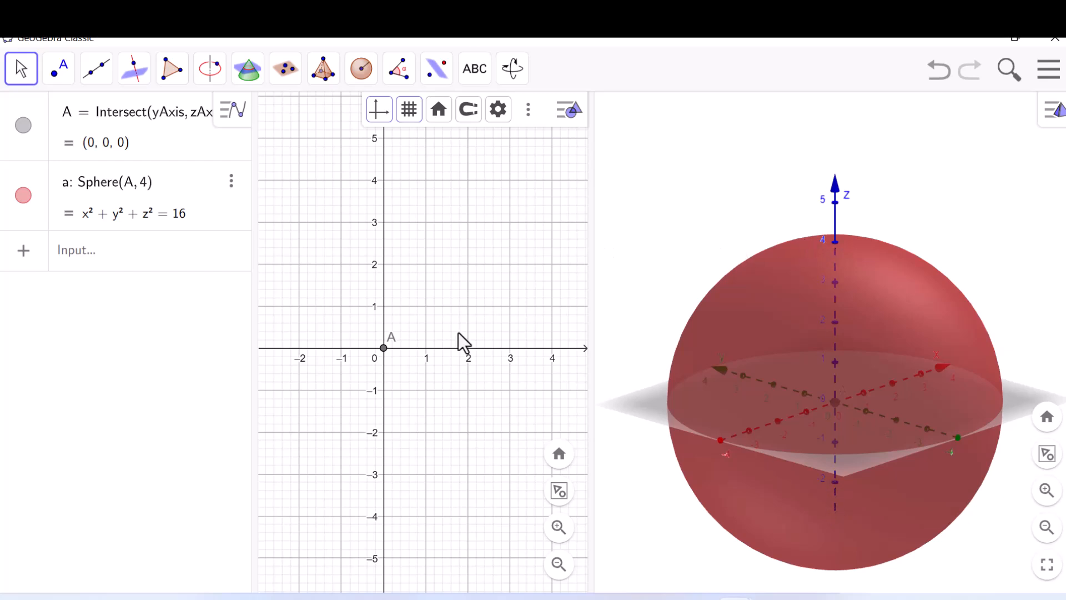
{"action": "left_click", "coordinate": [129, 268]}
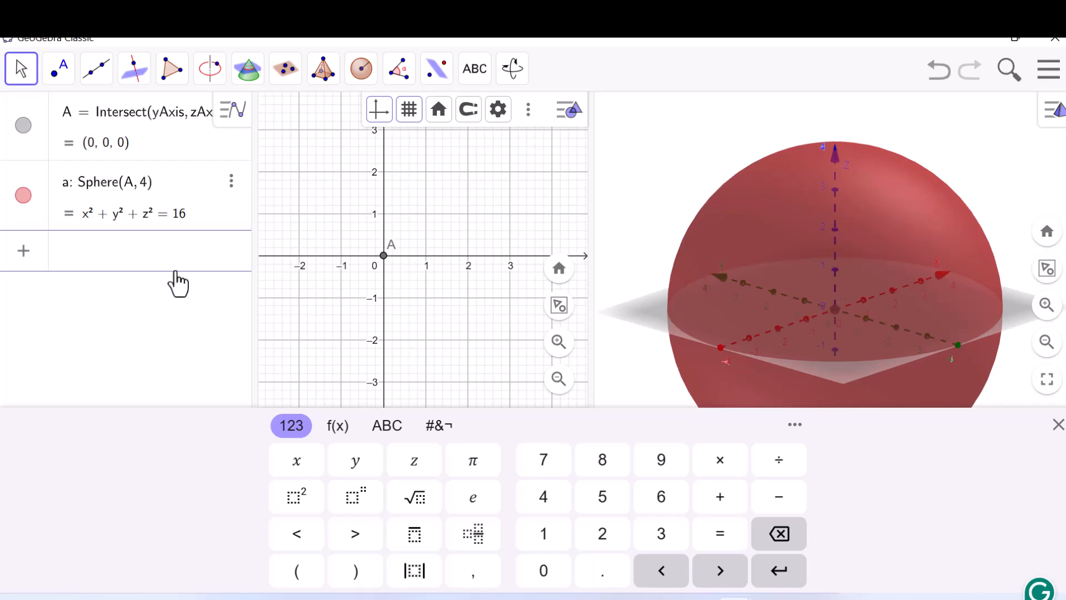
{"action": "type", "text": "("}
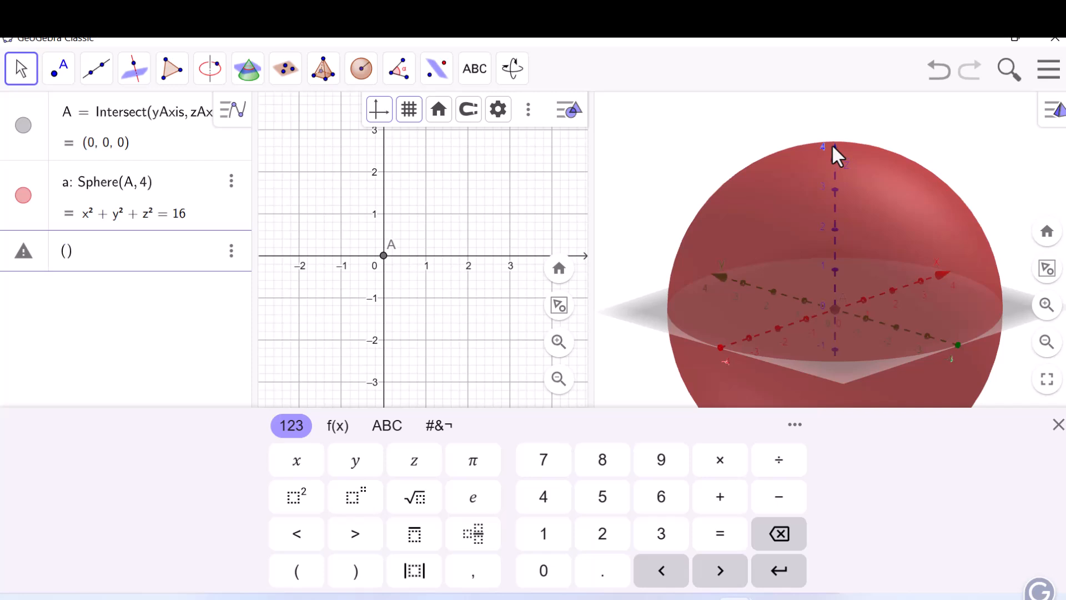
{"action": "type", "text": "0,0,4"}
{"action": "key", "text": "Return"}
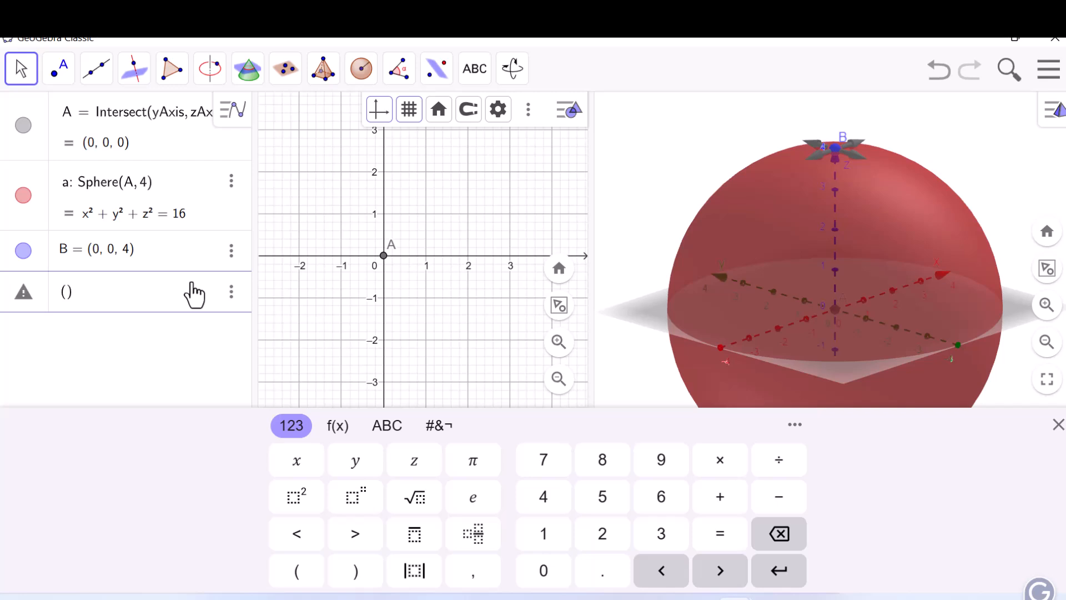
Step: Create a point at the bottom of the sphere by entering (0, 0, -4)
{"action": "type", "text": "(0,0"}
{"action": "type", "text": ",-4"}
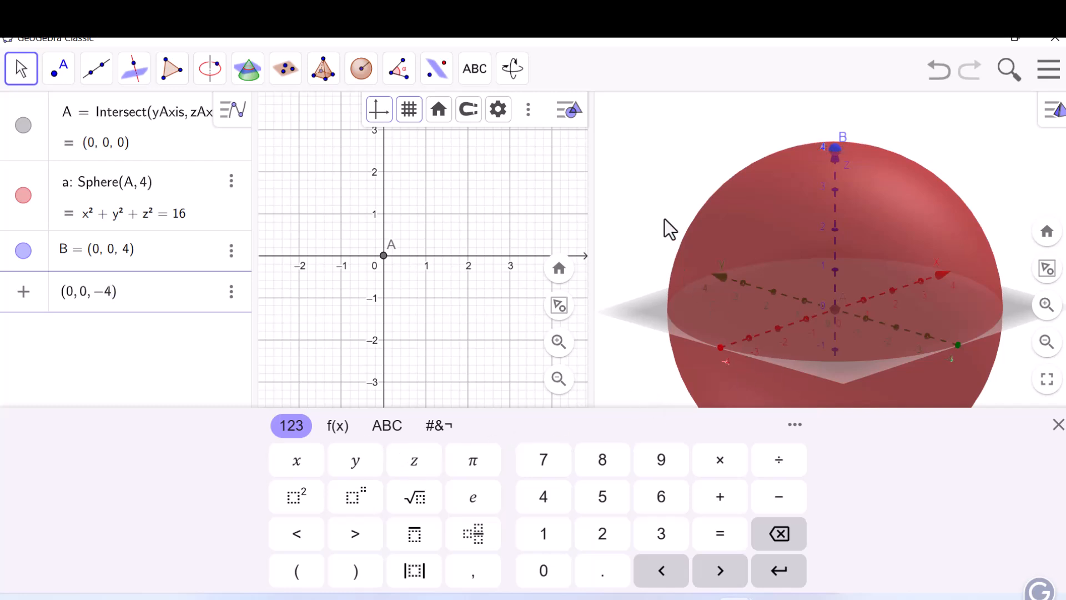
{"action": "key", "text": "Return"}
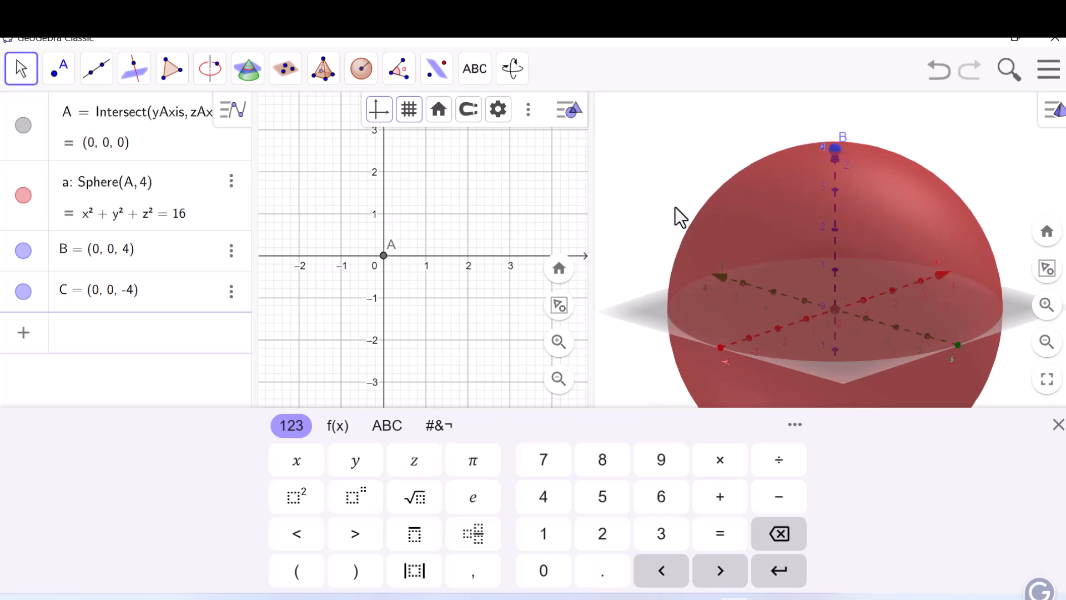
{"action": "left_click", "coordinate": [676, 208]}
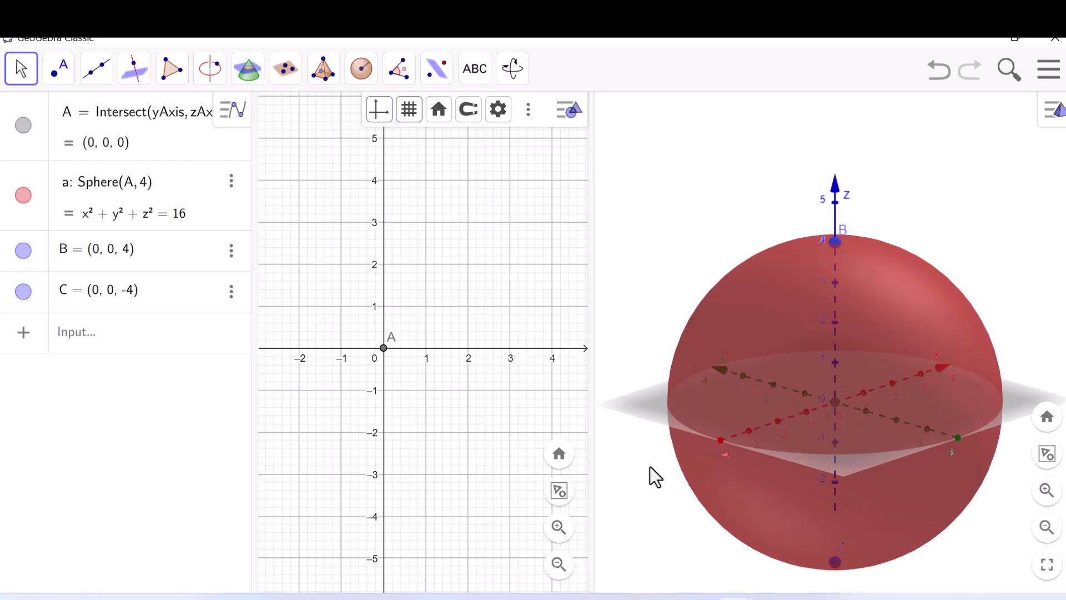
Step: Draw a segment from point B at the sphere's top to point C at its bottom
{"action": "left_click_drag", "start_coordinate": [650, 467], "coordinate": [672, 481]}
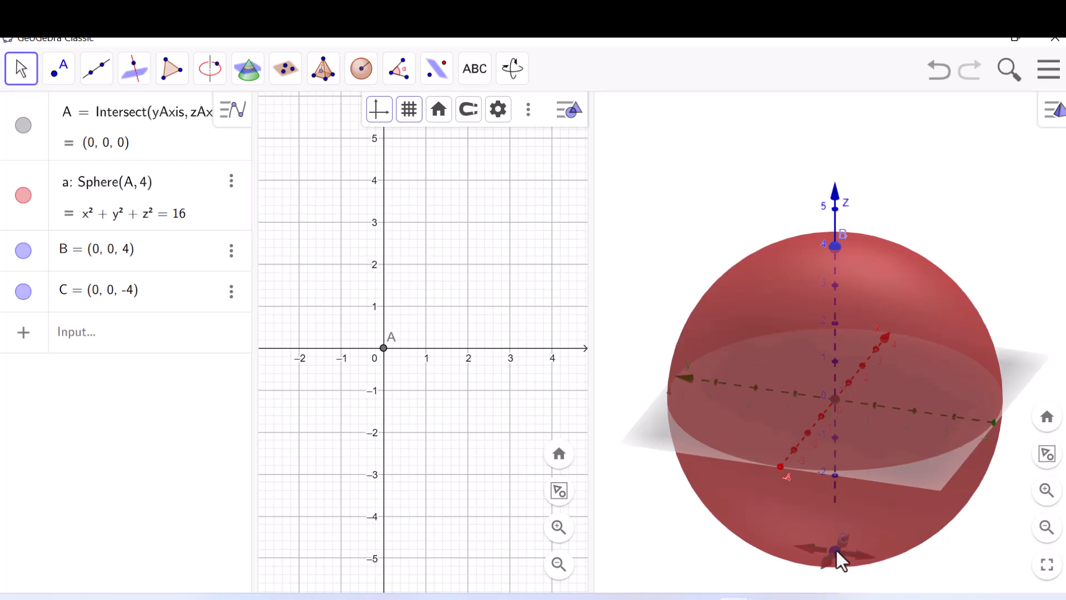
{"action": "left_click", "coordinate": [98, 69]}
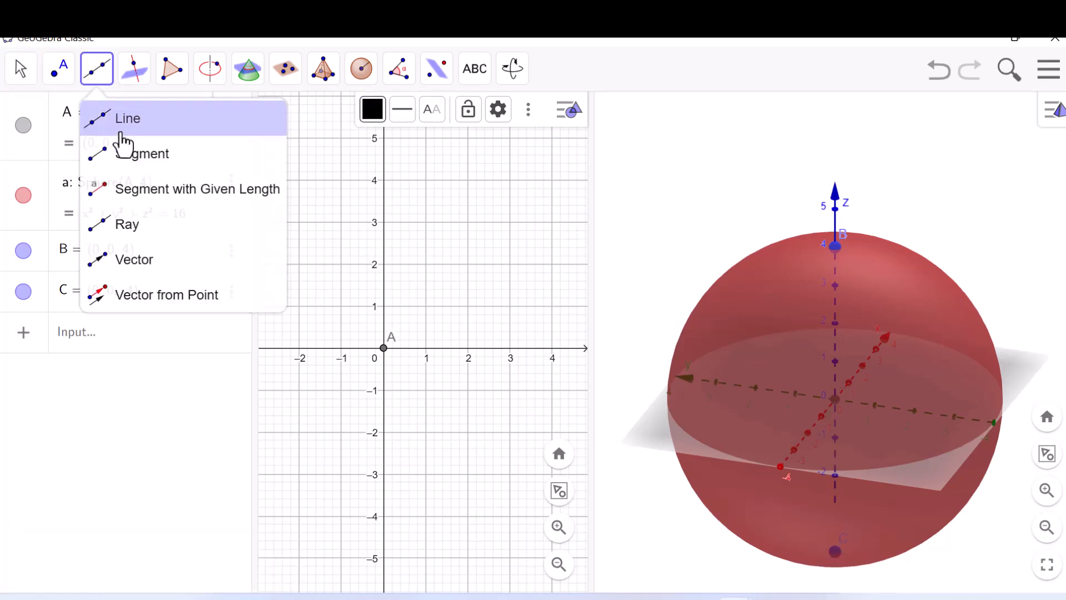
{"action": "left_click", "coordinate": [127, 158]}
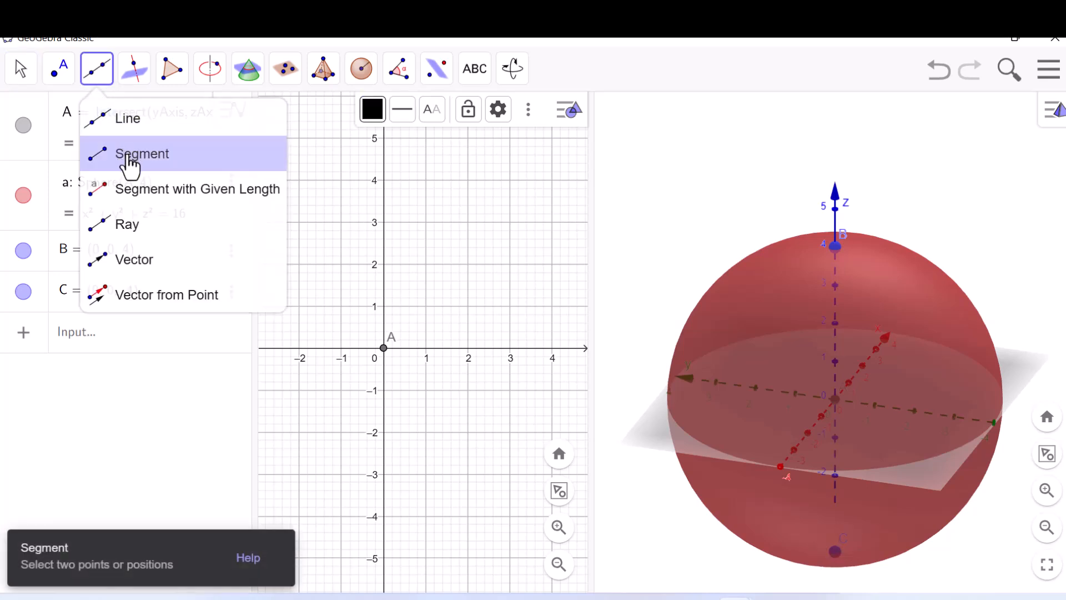
{"action": "left_click", "coordinate": [835, 247]}
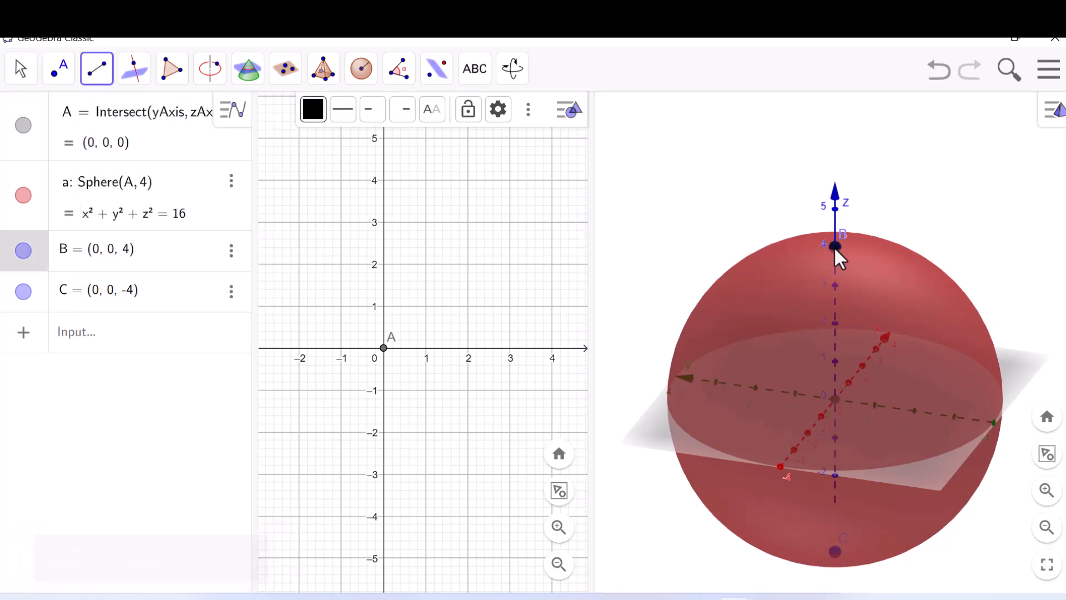
{"action": "left_click", "coordinate": [837, 556]}
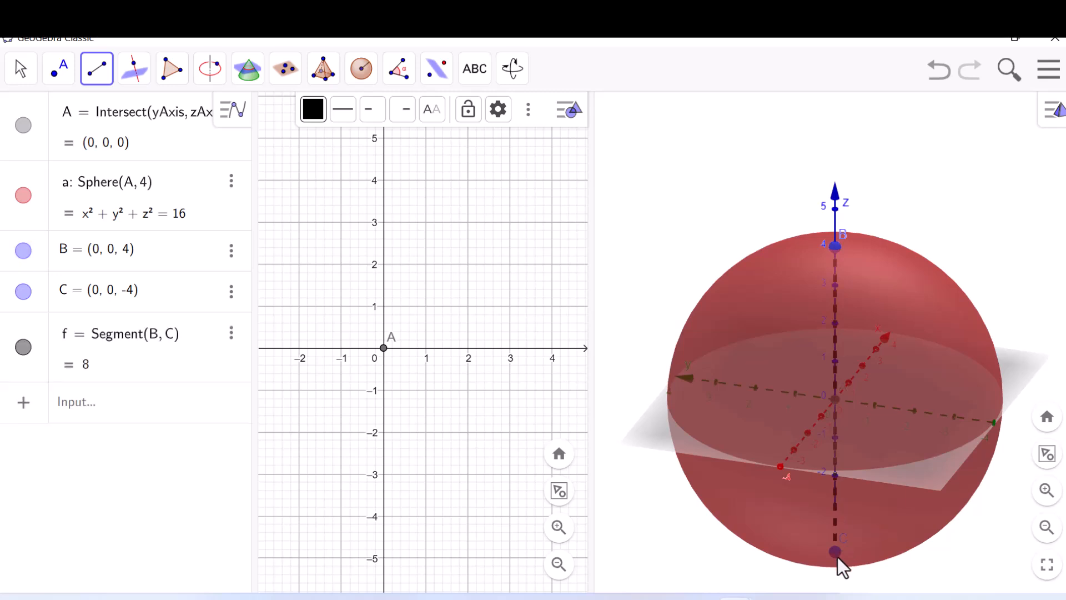
{"action": "left_click", "coordinate": [24, 78]}
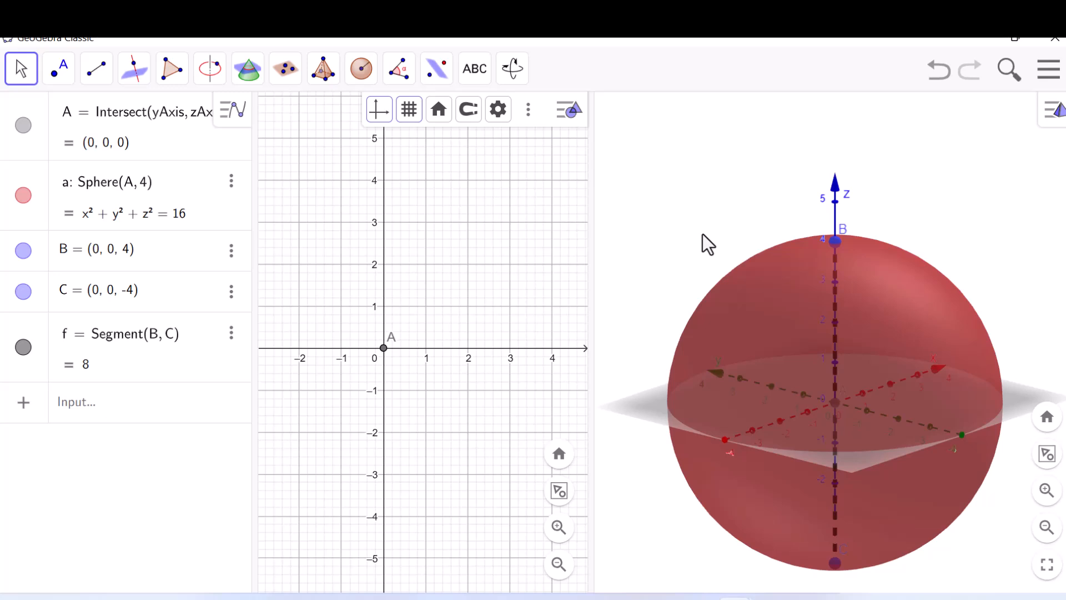
Step: Create a point where the sphere meets the positive x-axis by entering (4, 0, 0)
{"action": "left_click_drag", "start_coordinate": [702, 234], "coordinate": [798, 259]}
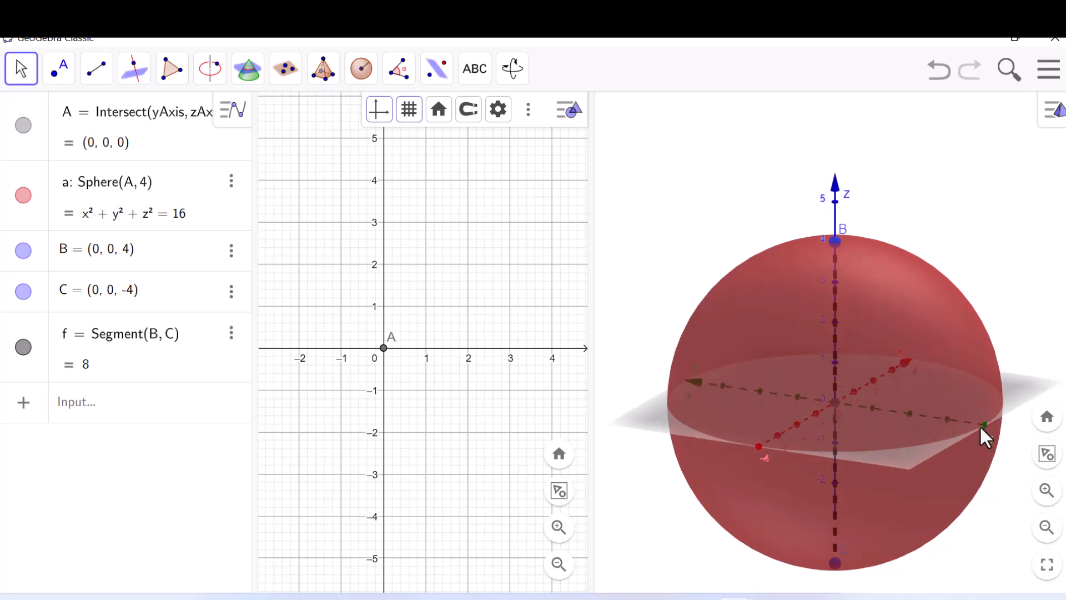
{"action": "left_click", "coordinate": [159, 414]}
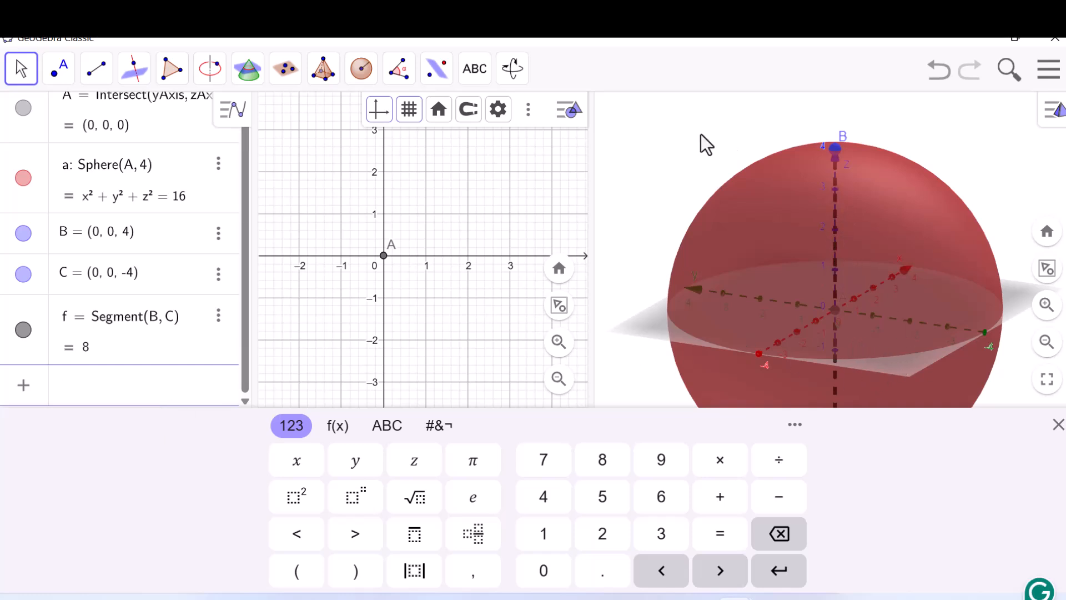
{"action": "left_click_drag", "start_coordinate": [659, 151], "coordinate": [747, 160]}
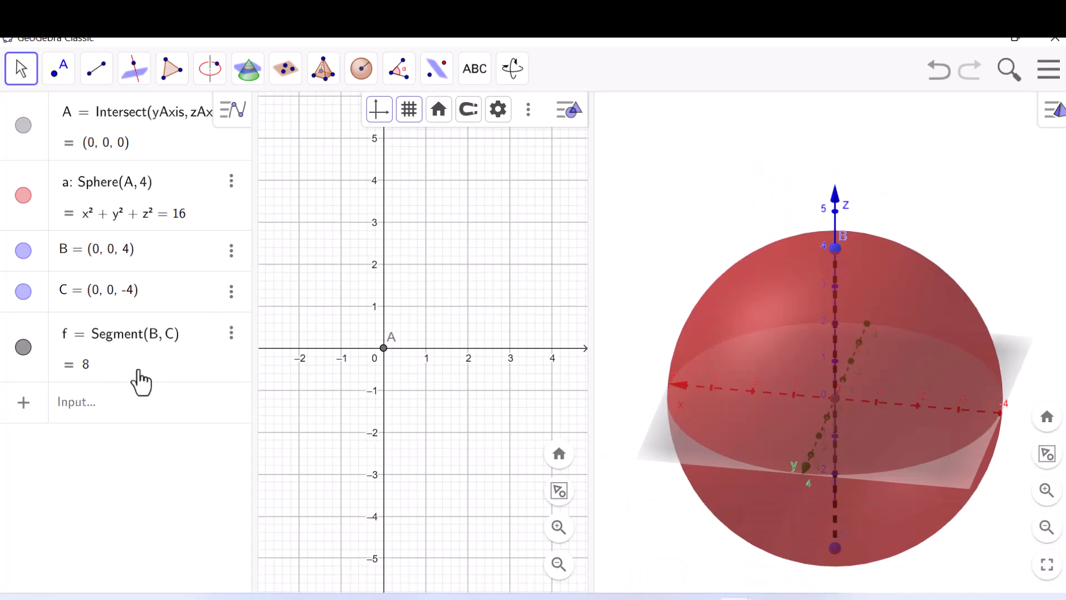
{"action": "left_click", "coordinate": [132, 410]}
{"action": "type", "text": "("}
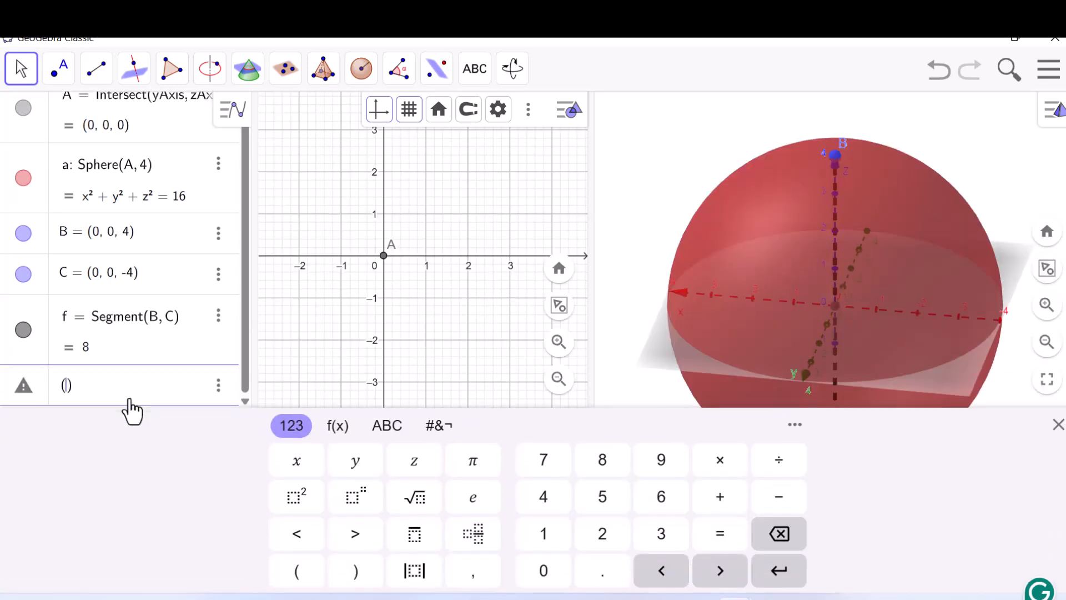
{"action": "type", "text": "4, 0, 0"}
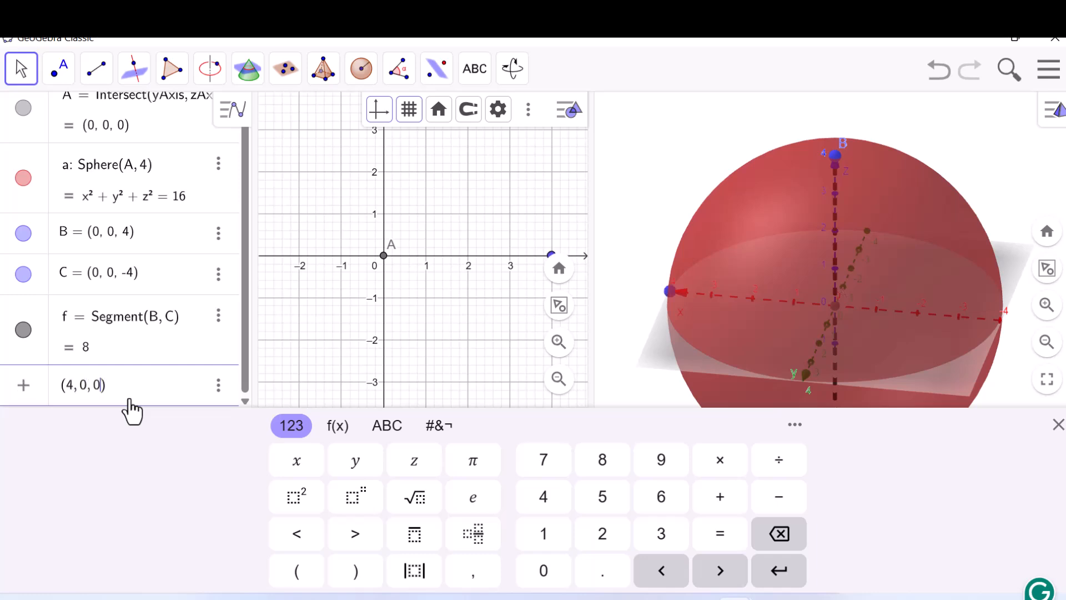
{"action": "key", "text": "Return"}
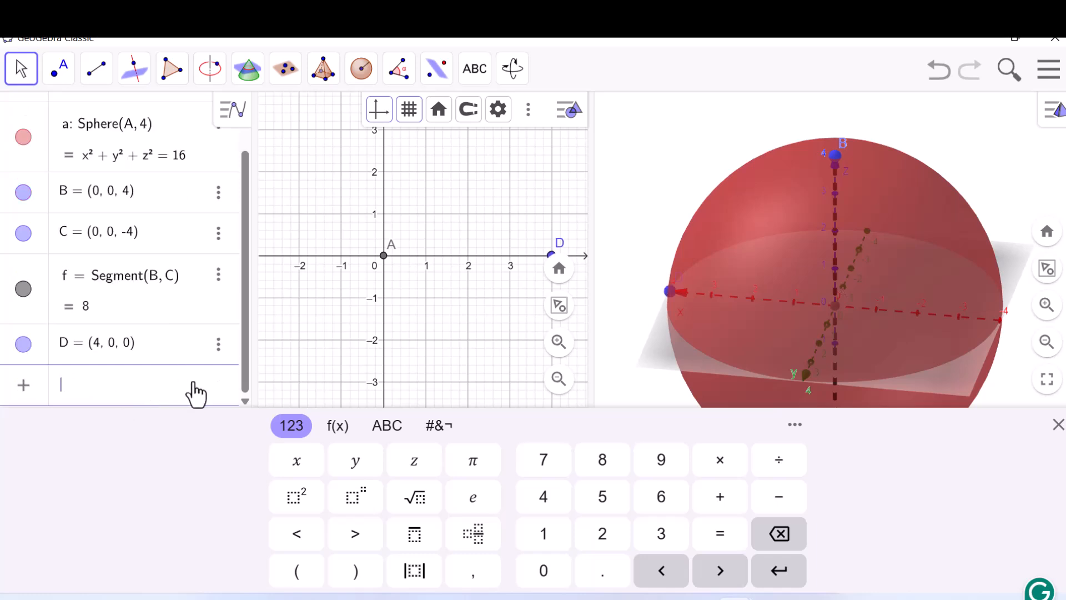
{"action": "left_click", "coordinate": [642, 153]}
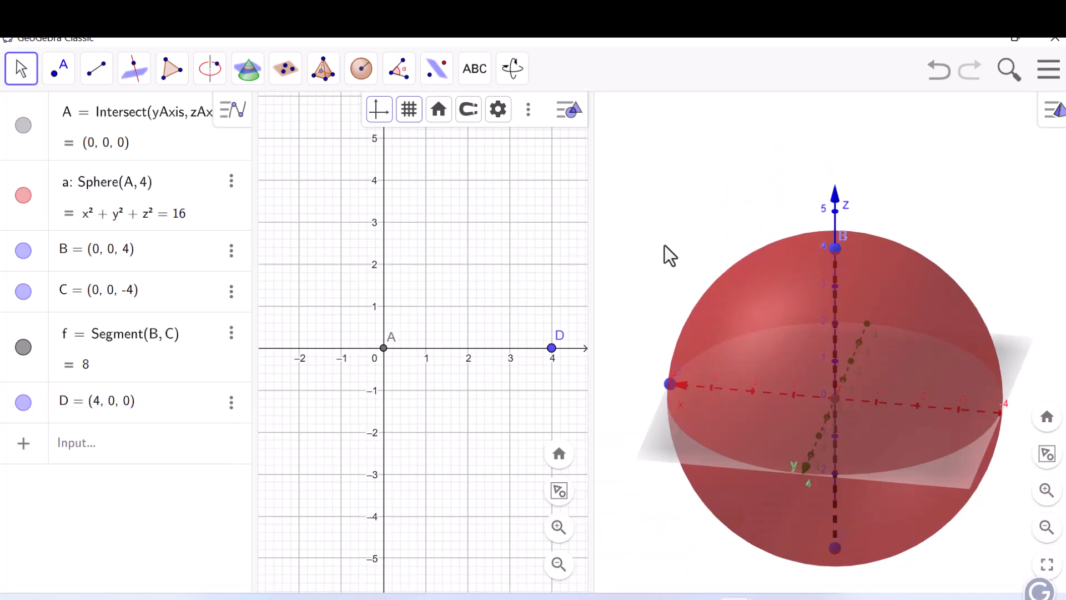
{"action": "left_click_drag", "start_coordinate": [684, 260], "coordinate": [807, 255]}
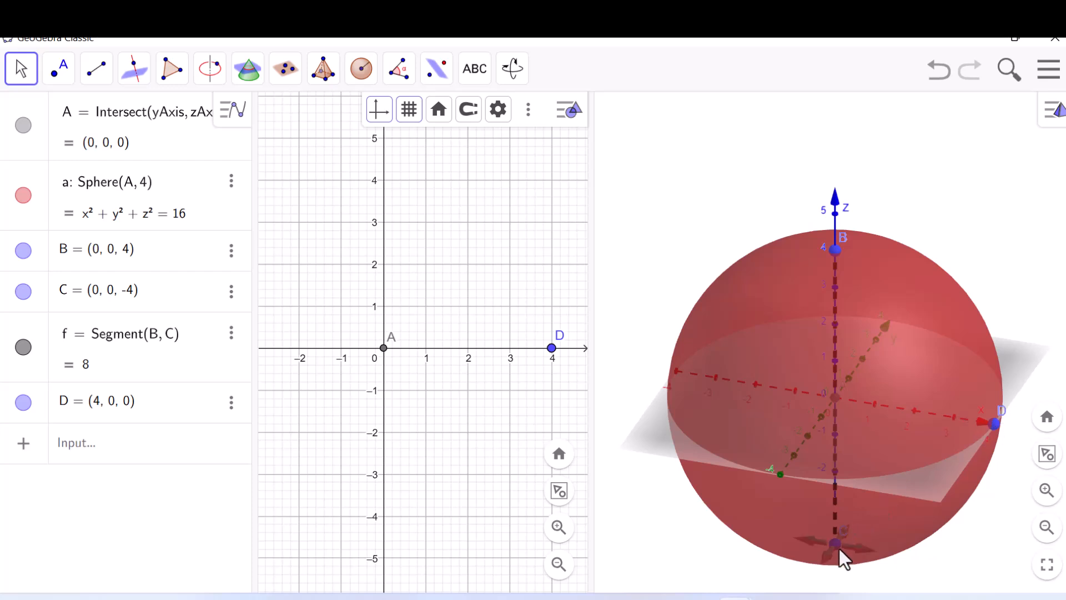
Step: Draw a circumcircular arc on the sphere from point B through point D to point C
{"action": "left_click", "coordinate": [242, 75]}
{"action": "left_click", "coordinate": [211, 72]}
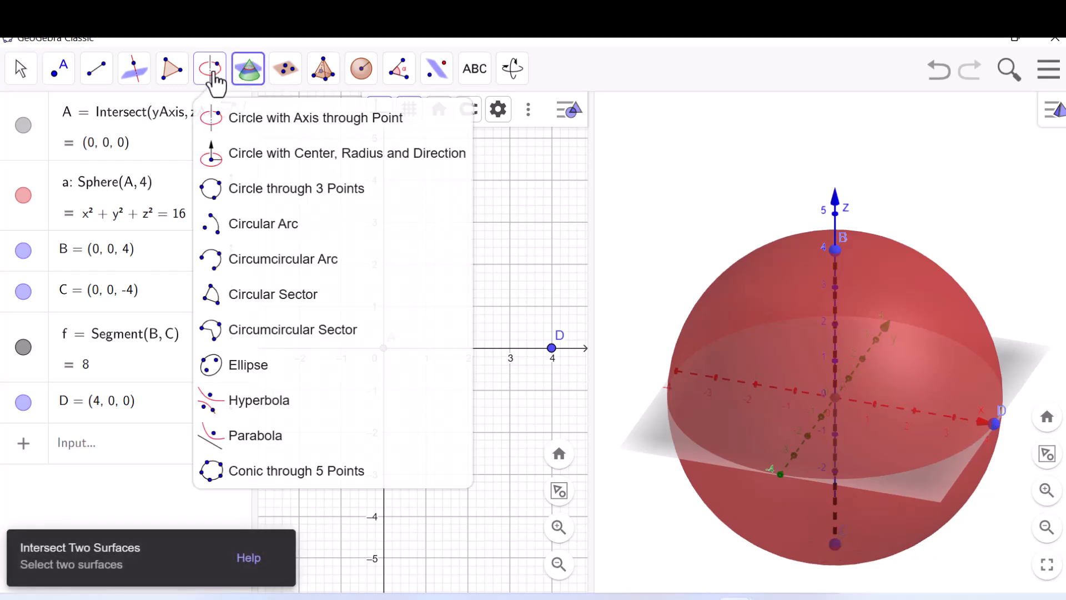
{"action": "left_click", "coordinate": [299, 267]}
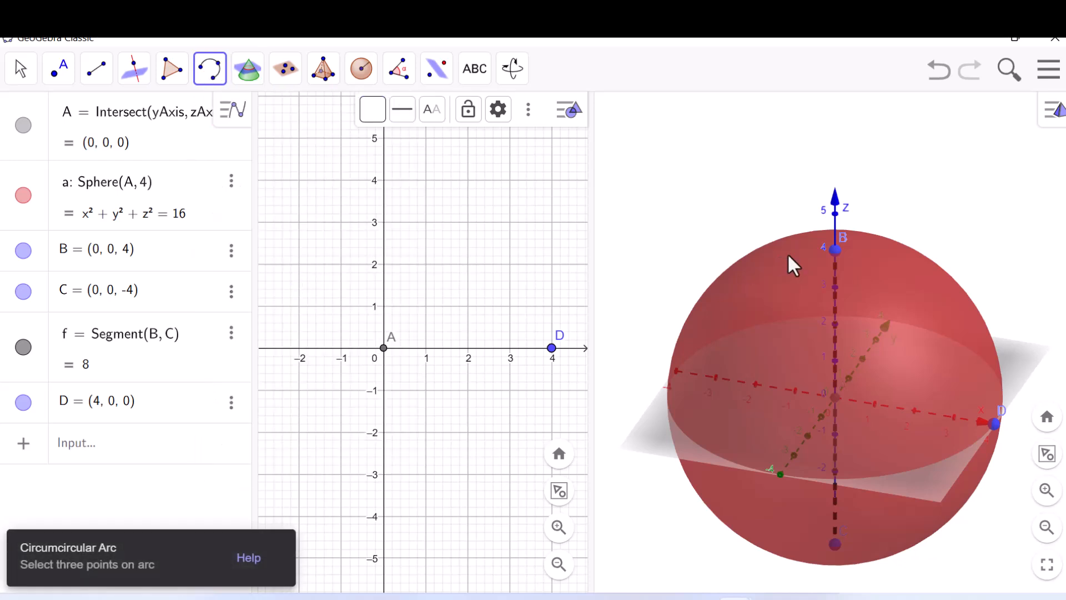
{"action": "left_click", "coordinate": [835, 249]}
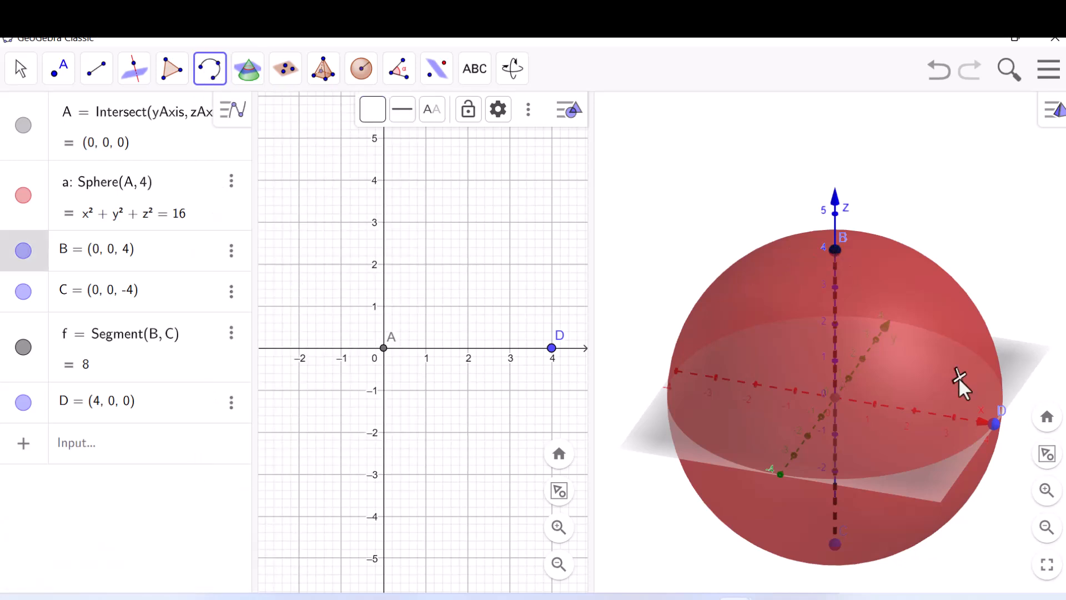
{"action": "left_click", "coordinate": [995, 423]}
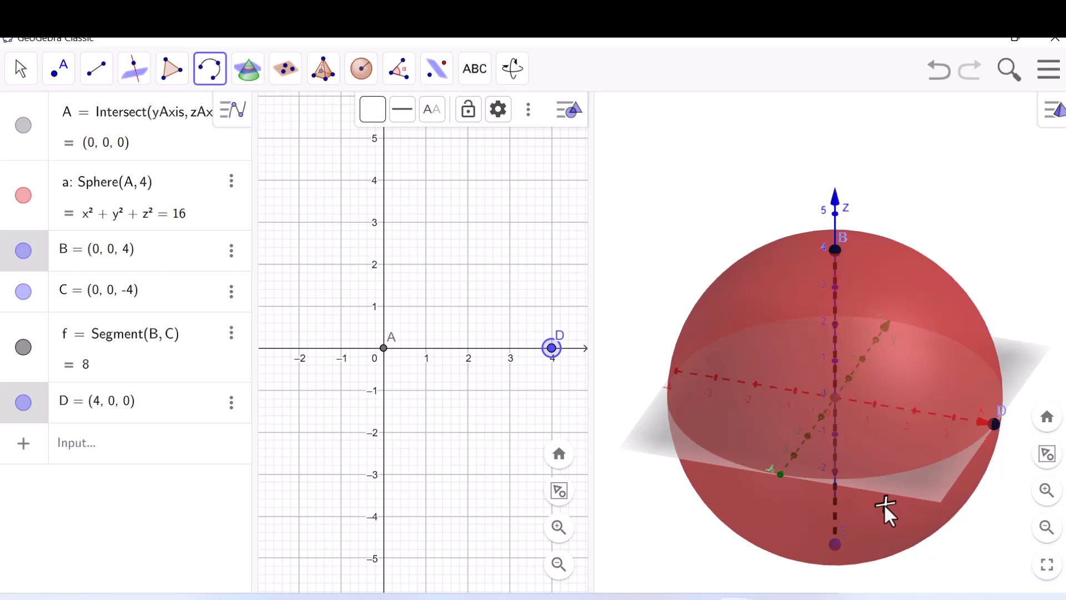
{"action": "left_click", "coordinate": [836, 544]}
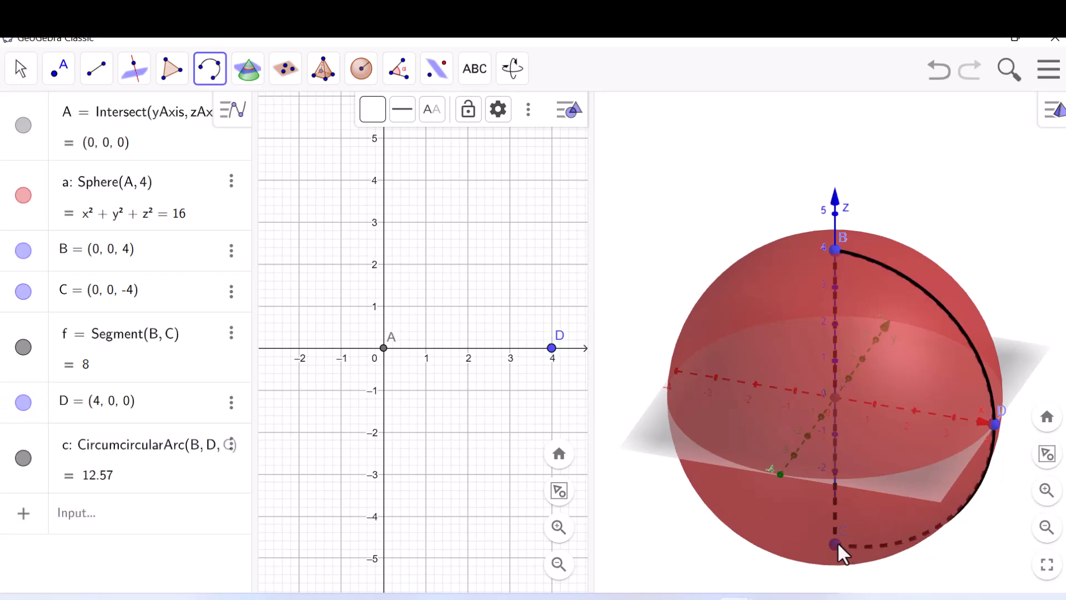
{"action": "left_click", "coordinate": [21, 69]}
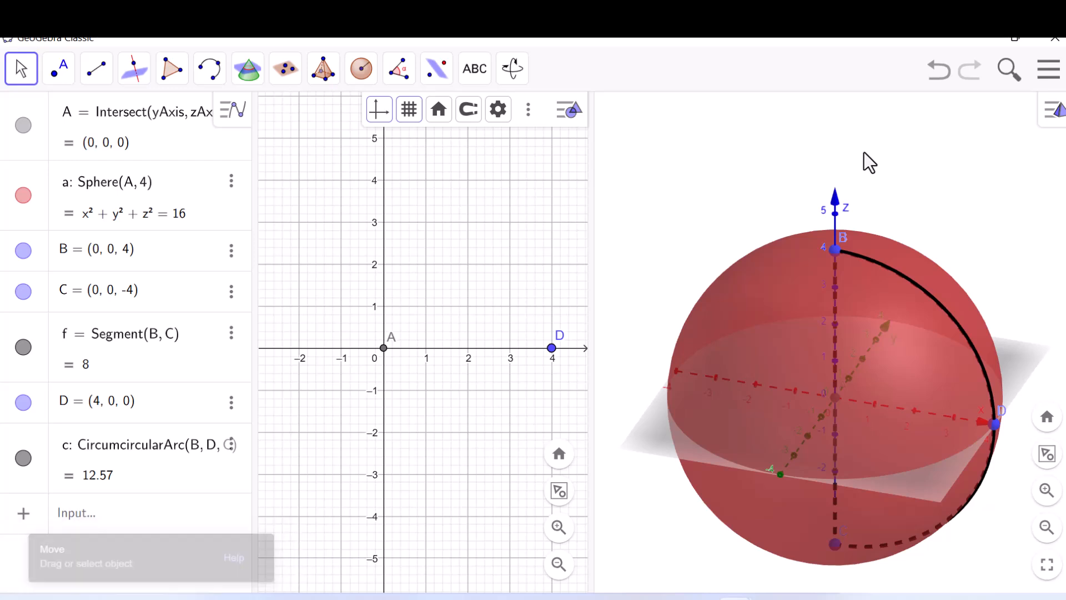
Step: Place a new point on the arc between B and D, at about (2.26, 0, 3.3)
{"action": "mouse_move", "coordinate": [864, 153]}
{"action": "left_mouse_down"}
{"action": "mouse_move", "coordinate": [841, 151]}
{"action": "mouse_move", "coordinate": [855, 152]}
{"action": "left_mouse_up"}
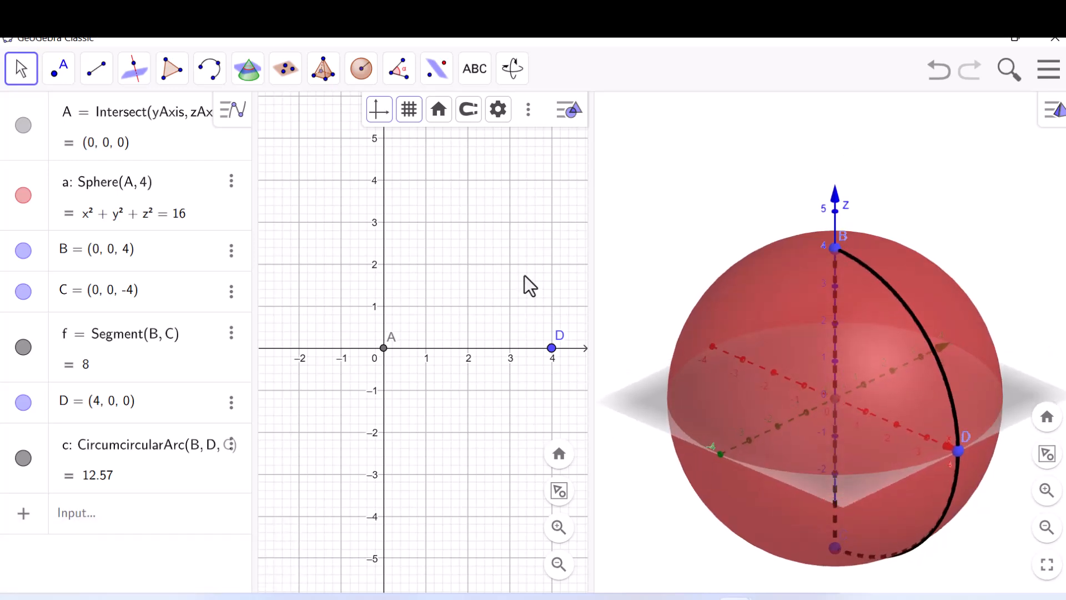
{"action": "left_click", "coordinate": [566, 113]}
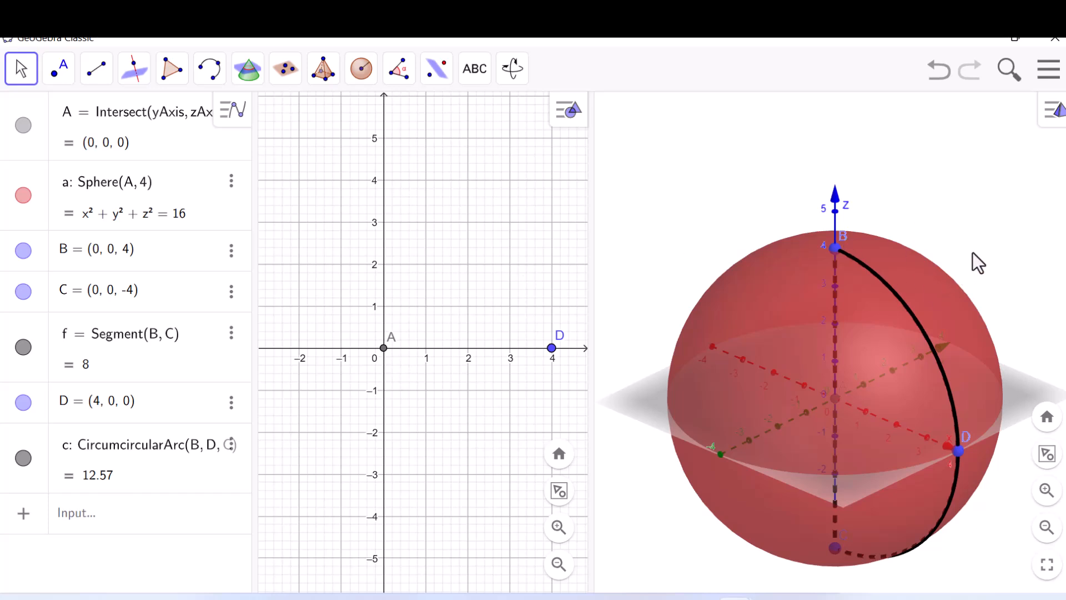
{"action": "mouse_move", "coordinate": [972, 254]}
{"action": "left_mouse_down"}
{"action": "mouse_move", "coordinate": [986, 241]}
{"action": "mouse_move", "coordinate": [941, 243]}
{"action": "mouse_move", "coordinate": [984, 242]}
{"action": "left_mouse_up"}
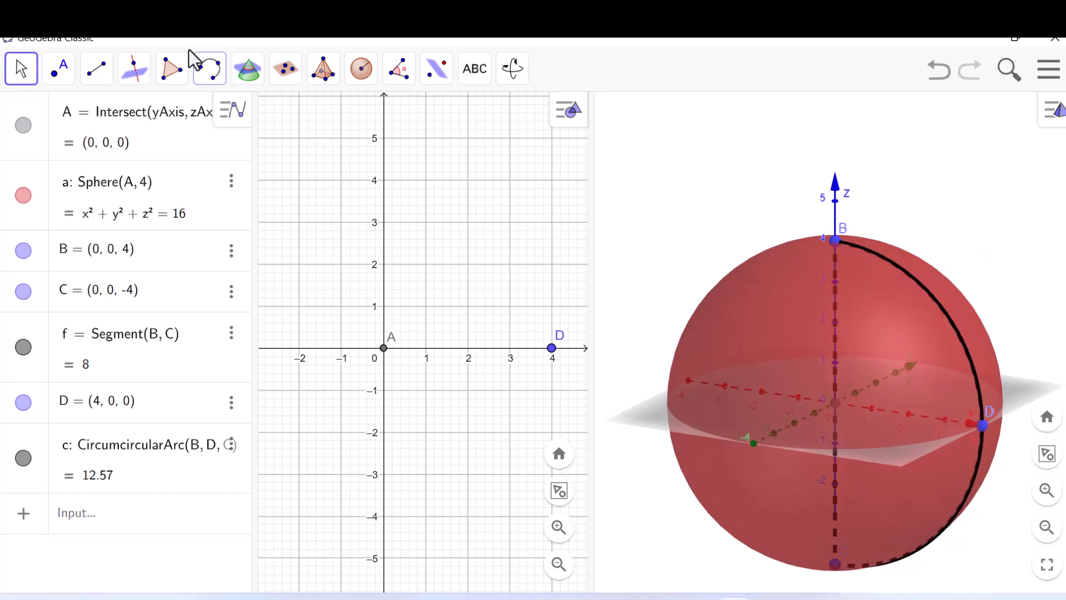
{"action": "left_click", "coordinate": [61, 74]}
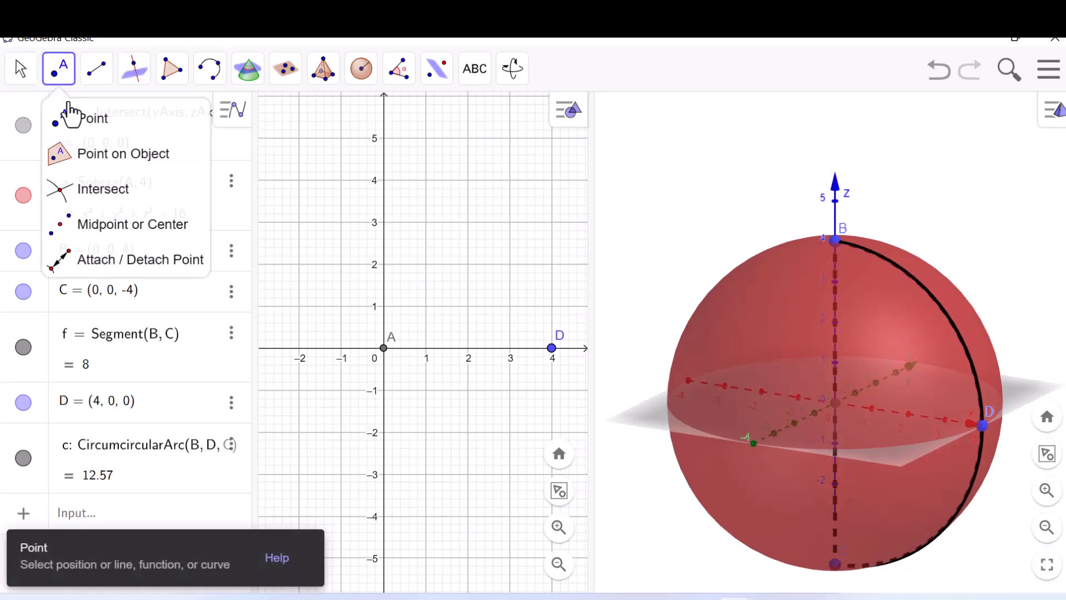
{"action": "left_click", "coordinate": [72, 115]}
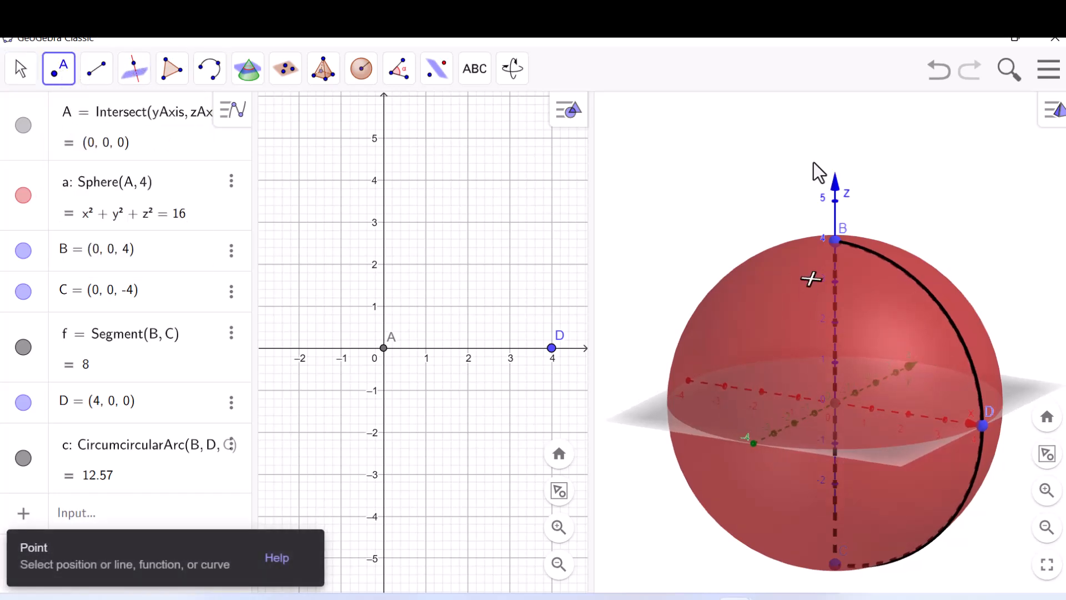
{"action": "left_click", "coordinate": [918, 279]}
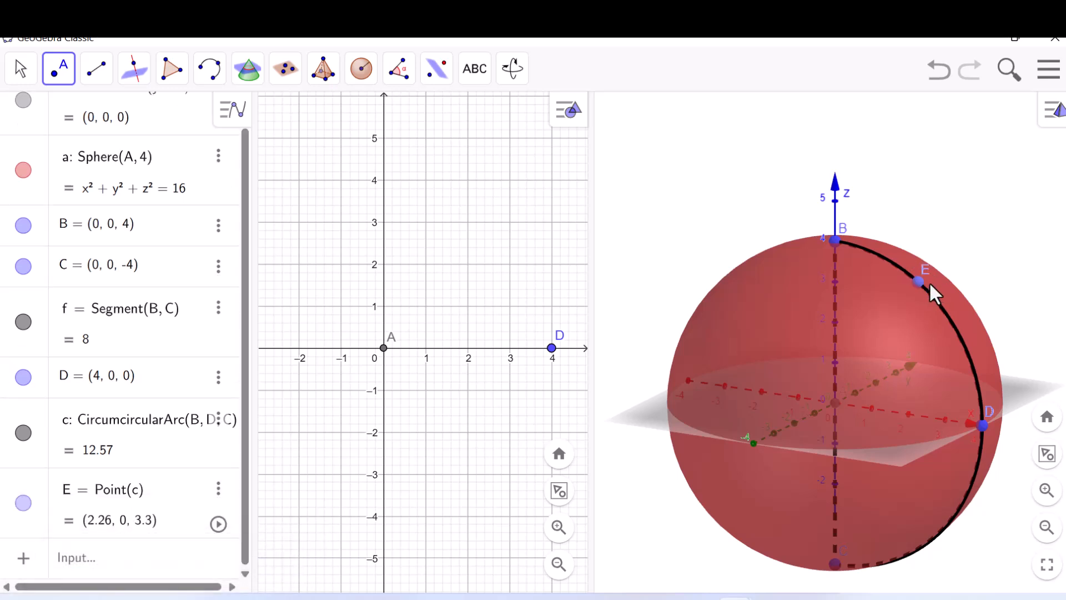
Step: Slide point E back and forth along the arc, leaving it at about (3.01, 0, 2.64)
{"action": "left_click", "coordinate": [21, 68]}
{"action": "left_click_drag", "start_coordinate": [915, 280], "coordinate": [865, 311]}
{"action": "mouse_move", "coordinate": [784, 188]}
{"action": "left_mouse_down"}
{"action": "mouse_move", "coordinate": [760, 189]}
{"action": "mouse_move", "coordinate": [765, 172]}
{"action": "mouse_move", "coordinate": [788, 187]}
{"action": "left_mouse_up"}
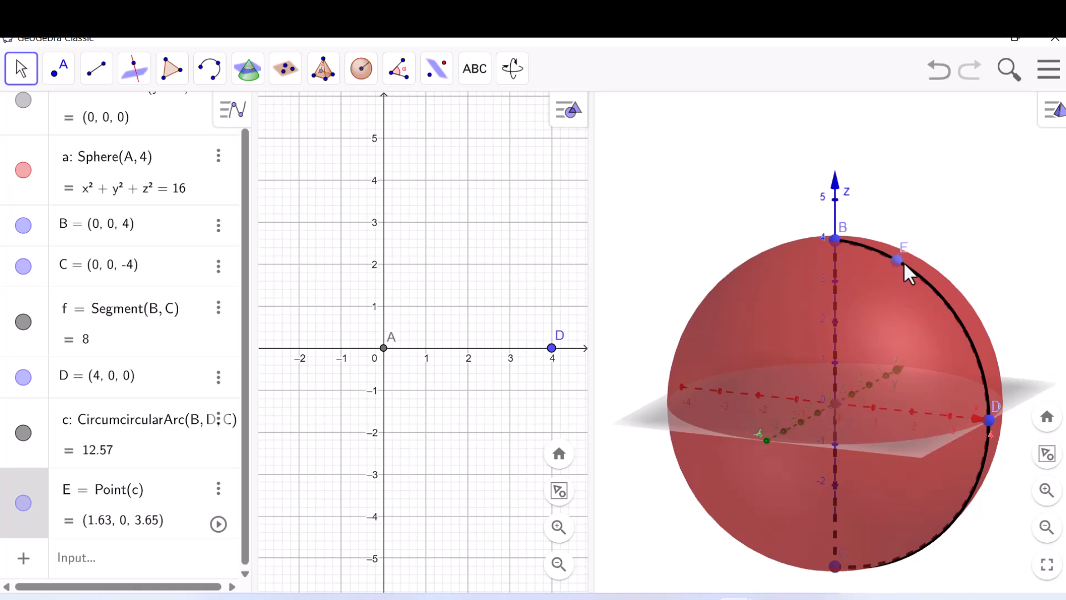
{"action": "left_click_drag", "start_coordinate": [904, 264], "coordinate": [931, 297]}
{"action": "left_click_drag", "start_coordinate": [937, 289], "coordinate": [950, 307]}
{"action": "left_click", "coordinate": [647, 182]}
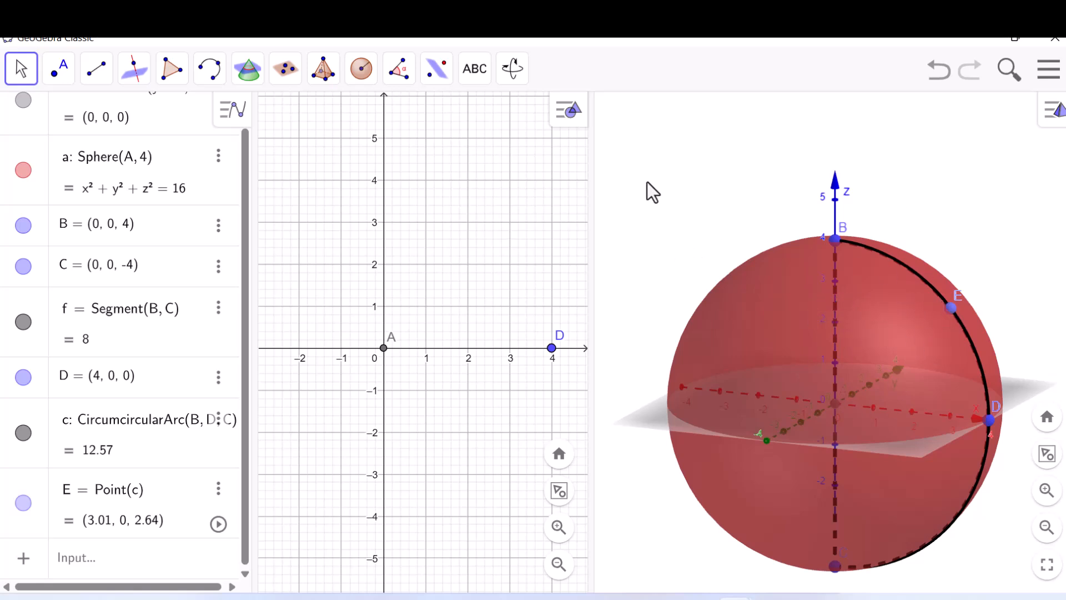
Step: Create a point on the vertical axis at E's height by entering (0, 0, z(E)), and move E slightly along the arc to test it
{"action": "left_click", "coordinate": [125, 561]}
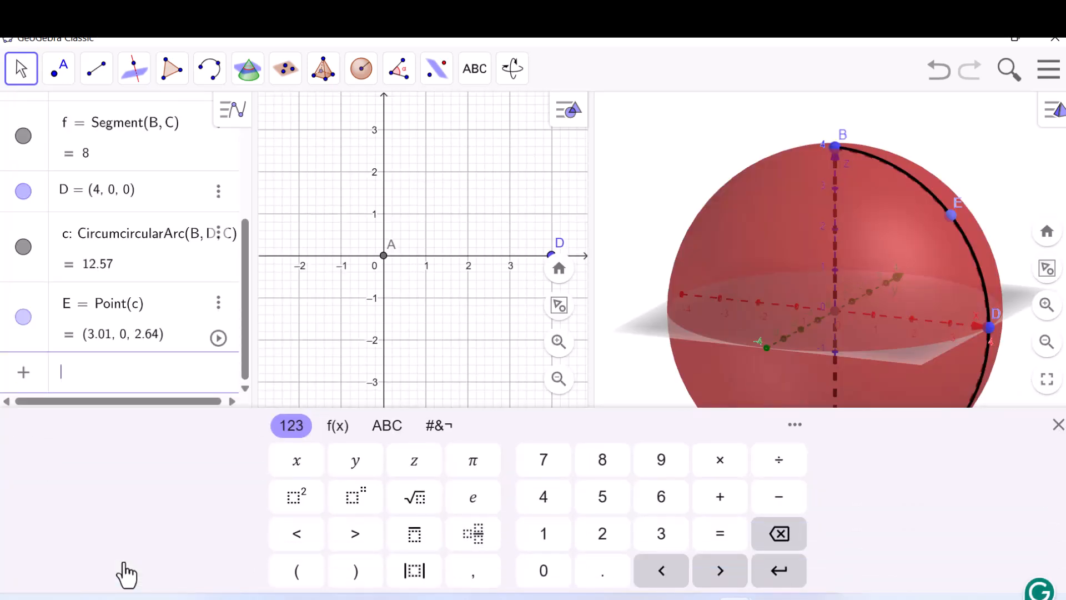
{"action": "type", "text": "("}
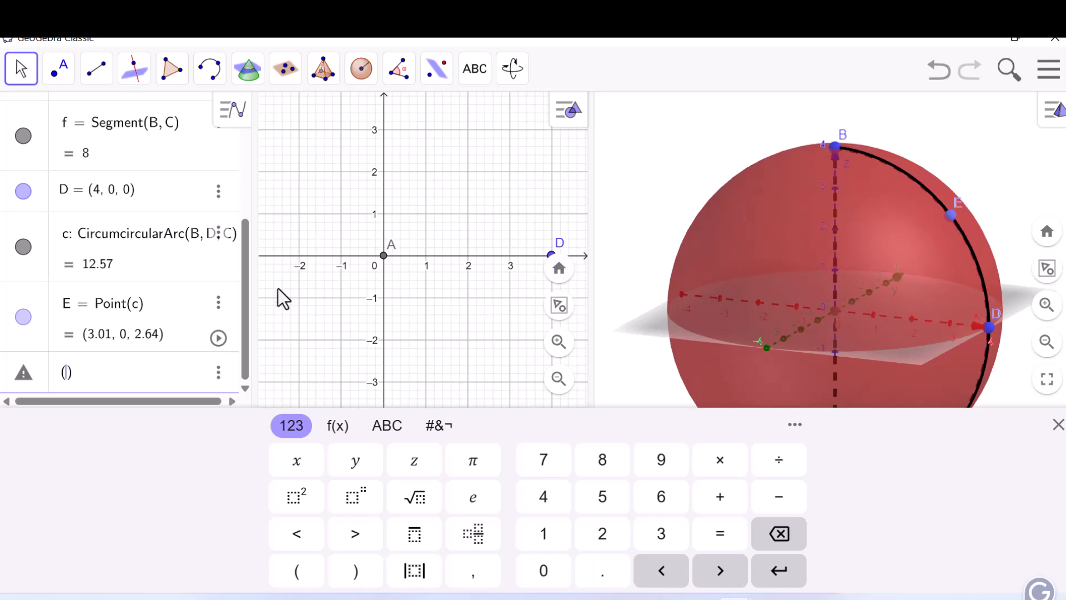
{"action": "type", "text": "0, 0, z"}
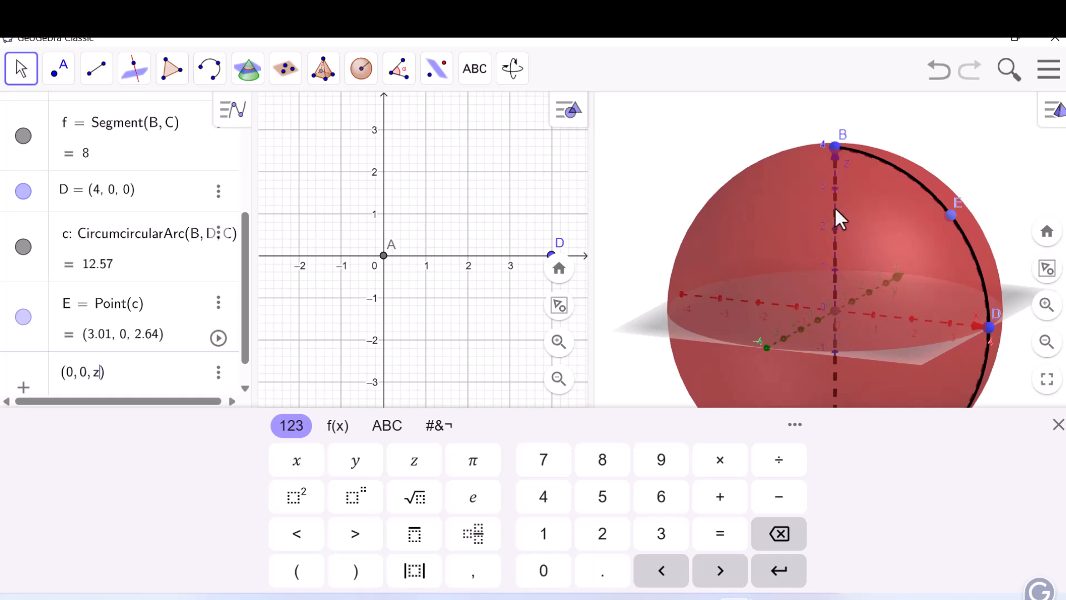
{"action": "type", "text": "("}
{"action": "type", "text": "E"}
{"action": "key", "text": "Return"}
{"action": "left_click", "coordinate": [699, 170]}
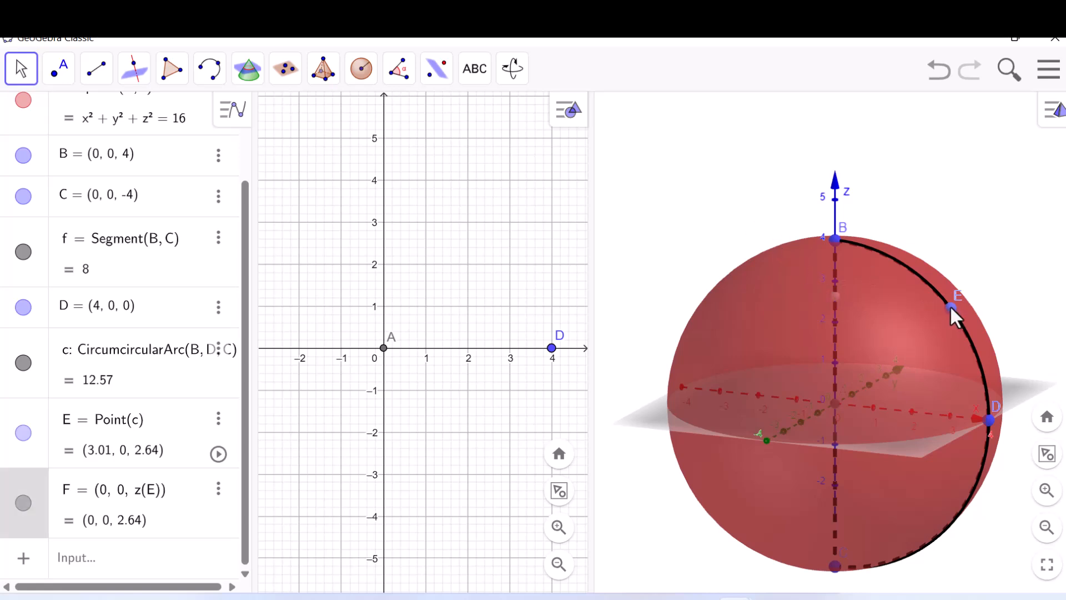
{"action": "left_click_drag", "start_coordinate": [951, 306], "coordinate": [846, 292]}
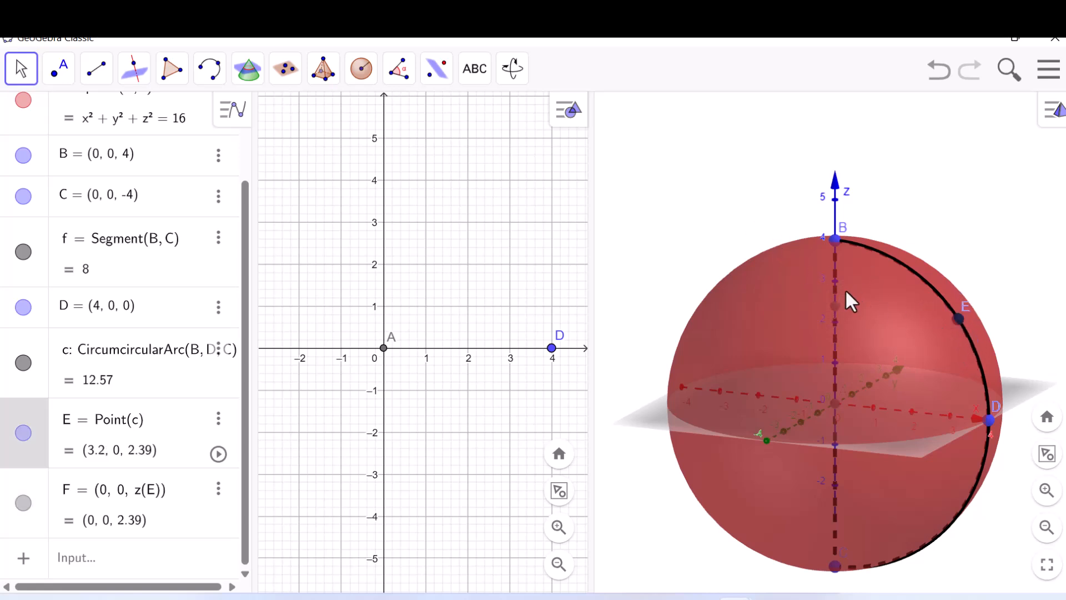
Step: Change the sphere's colour to blue and lower its opacity to 25
{"action": "left_click", "coordinate": [764, 286]}
{"action": "left_click", "coordinate": [1049, 111]}
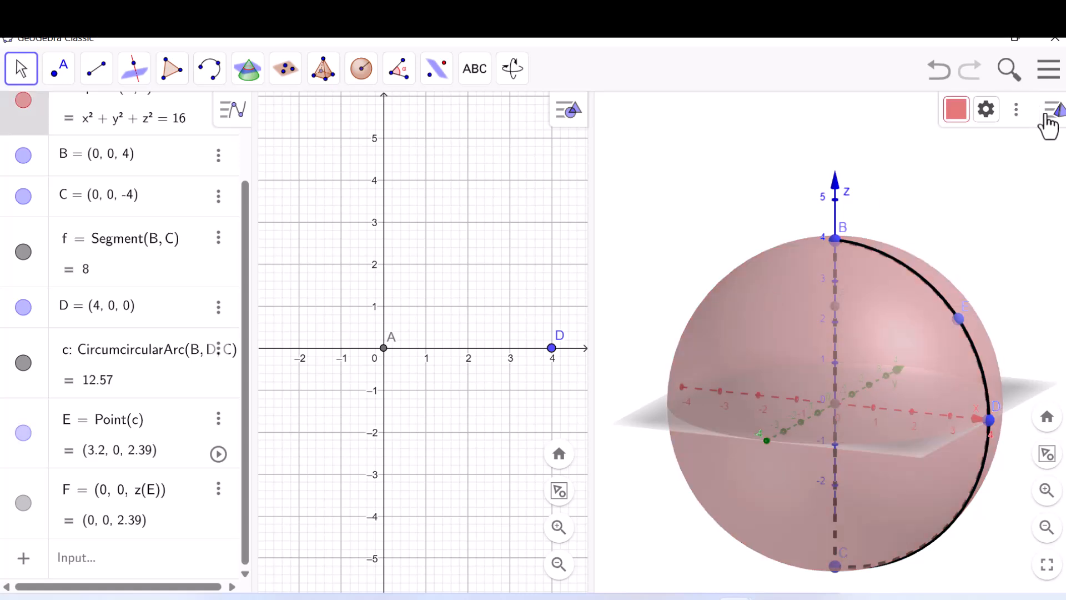
{"action": "left_click", "coordinate": [958, 114]}
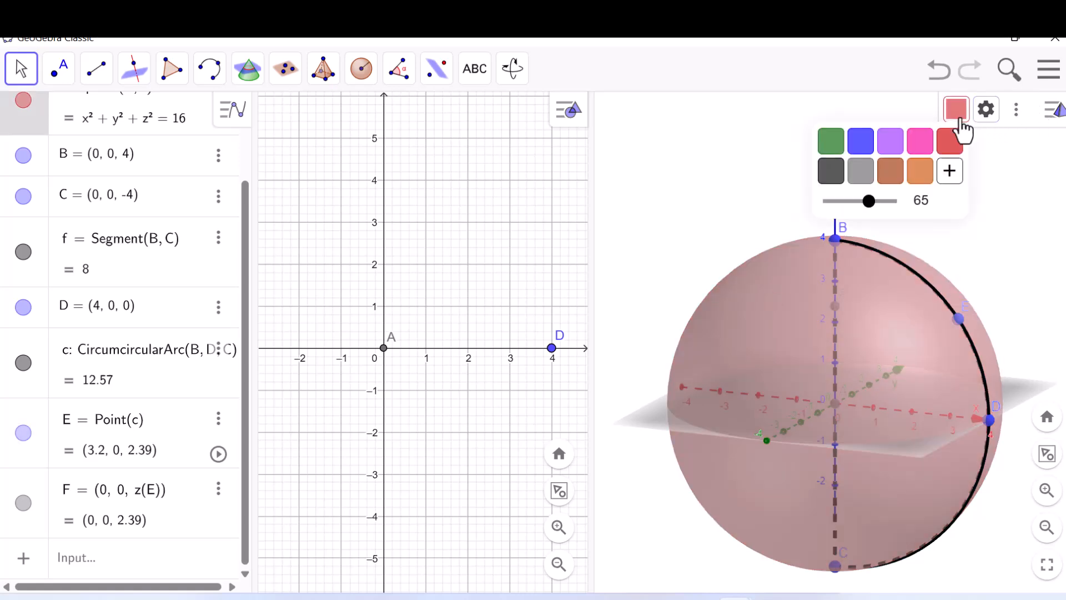
{"action": "left_click", "coordinate": [861, 149]}
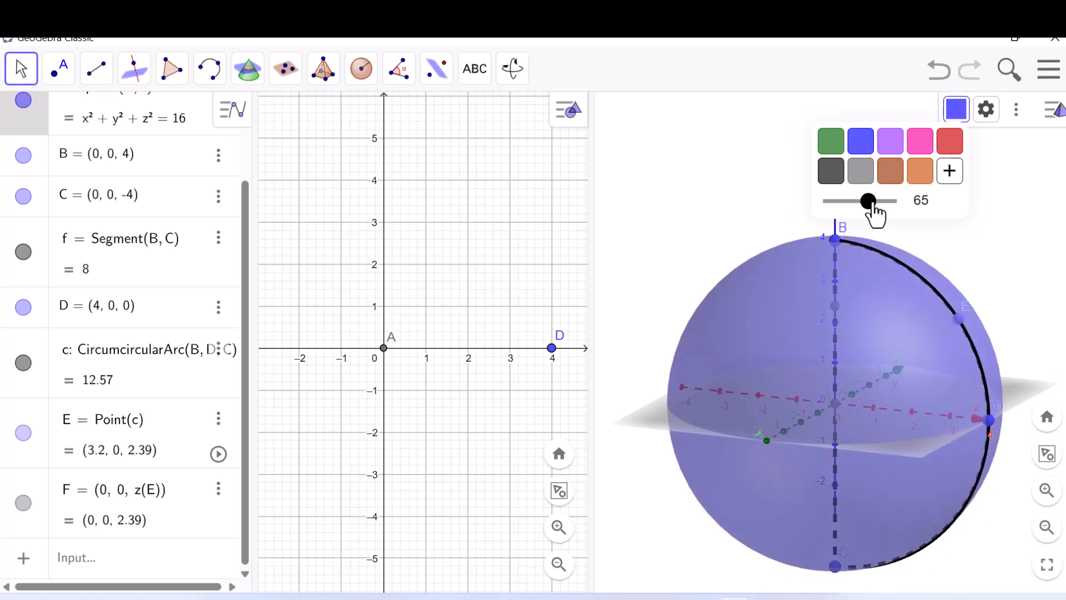
{"action": "left_click_drag", "start_coordinate": [873, 204], "coordinate": [842, 202]}
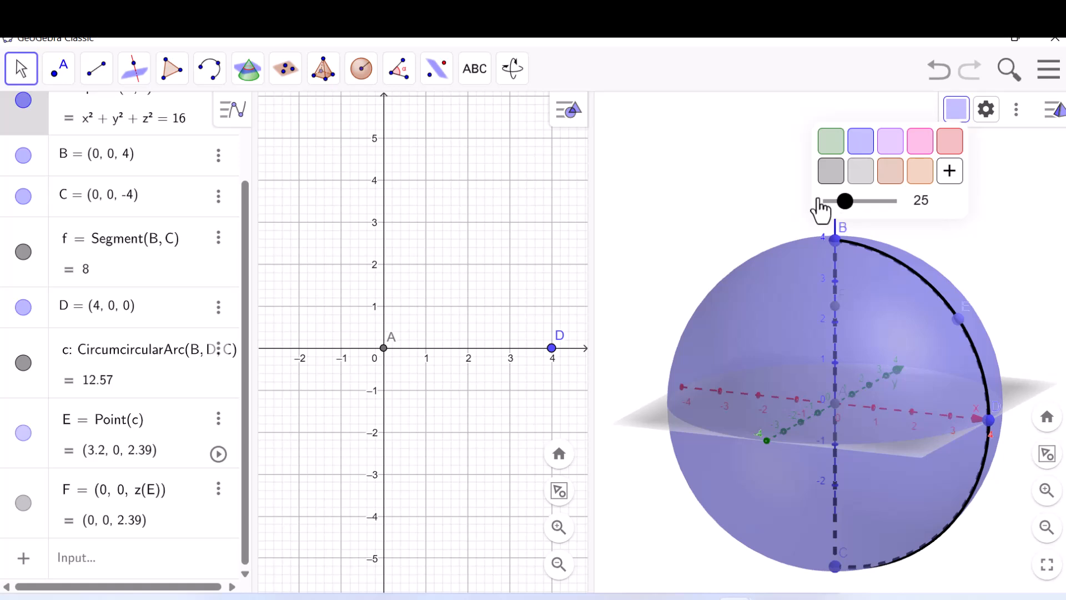
{"action": "left_click", "coordinate": [705, 195]}
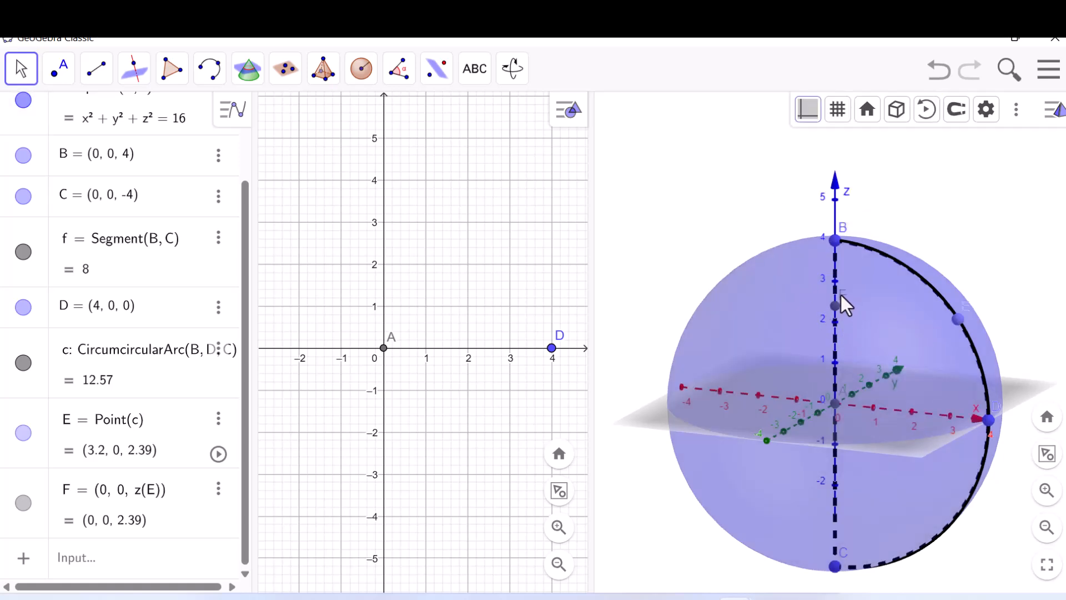
Step: Slide point E along the arc to about (2.98, 0, 2.67) to check that F follows its height
{"action": "left_click", "coordinate": [841, 297]}
{"action": "mouse_move", "coordinate": [959, 314]}
{"action": "left_mouse_down"}
{"action": "mouse_move", "coordinate": [902, 268]}
{"action": "mouse_move", "coordinate": [951, 318]}
{"action": "left_mouse_up"}
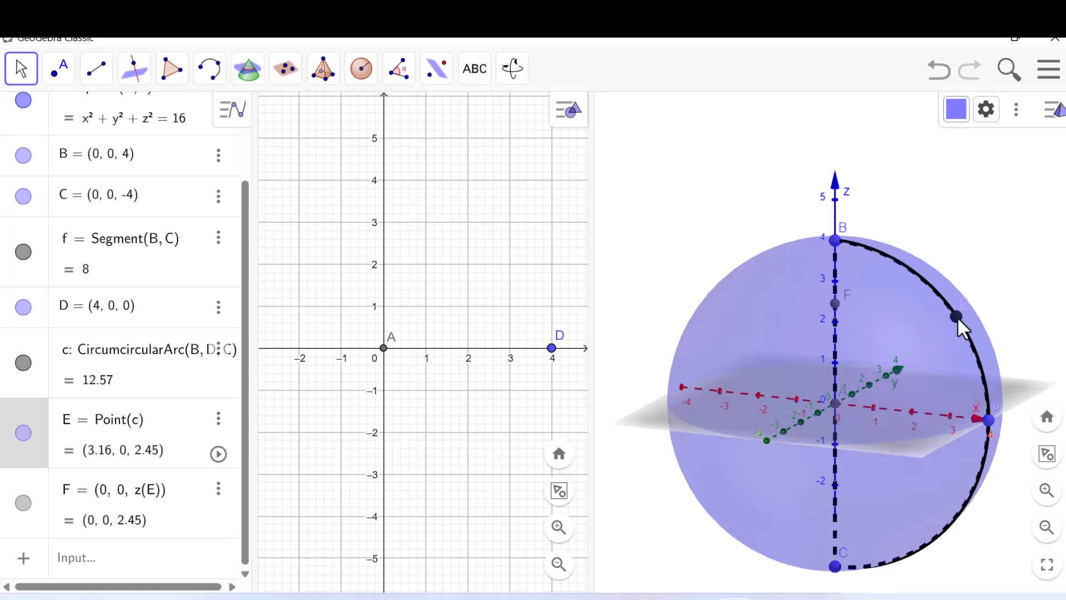
{"action": "left_click_drag", "start_coordinate": [957, 316], "coordinate": [883, 313]}
{"action": "mouse_move", "coordinate": [959, 229]}
{"action": "left_mouse_down"}
{"action": "mouse_move", "coordinate": [945, 225]}
{"action": "mouse_move", "coordinate": [961, 226]}
{"action": "left_mouse_up"}
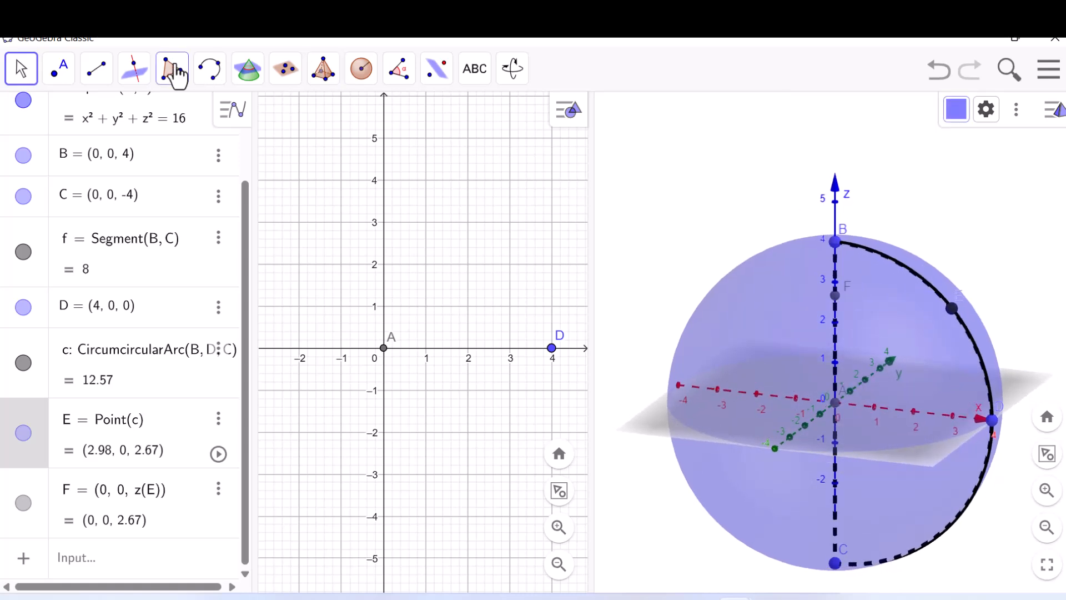
Step: Draw segments from E to F and from E to the centre A, and move E to about (3.48, 0, 1.98)
{"action": "left_click", "coordinate": [111, 76]}
{"action": "left_click", "coordinate": [139, 161]}
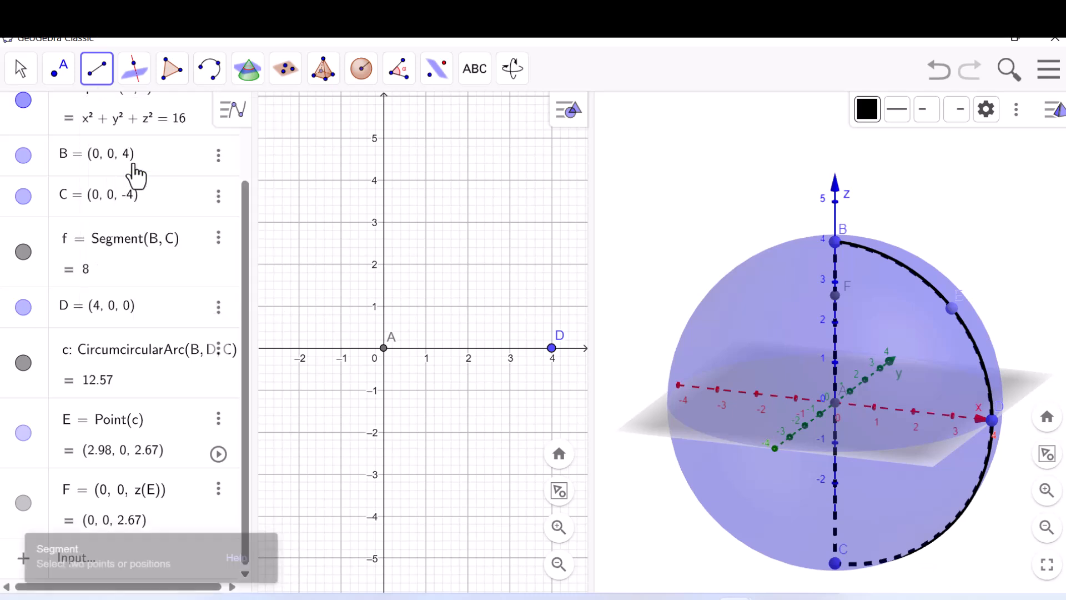
{"action": "left_click", "coordinate": [950, 308]}
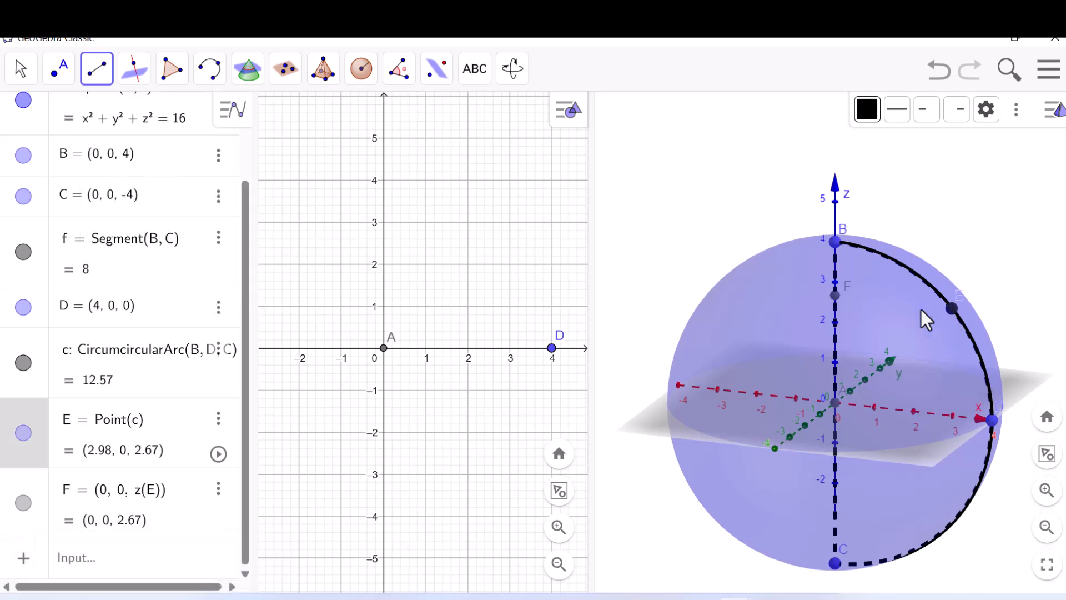
{"action": "left_click", "coordinate": [832, 294]}
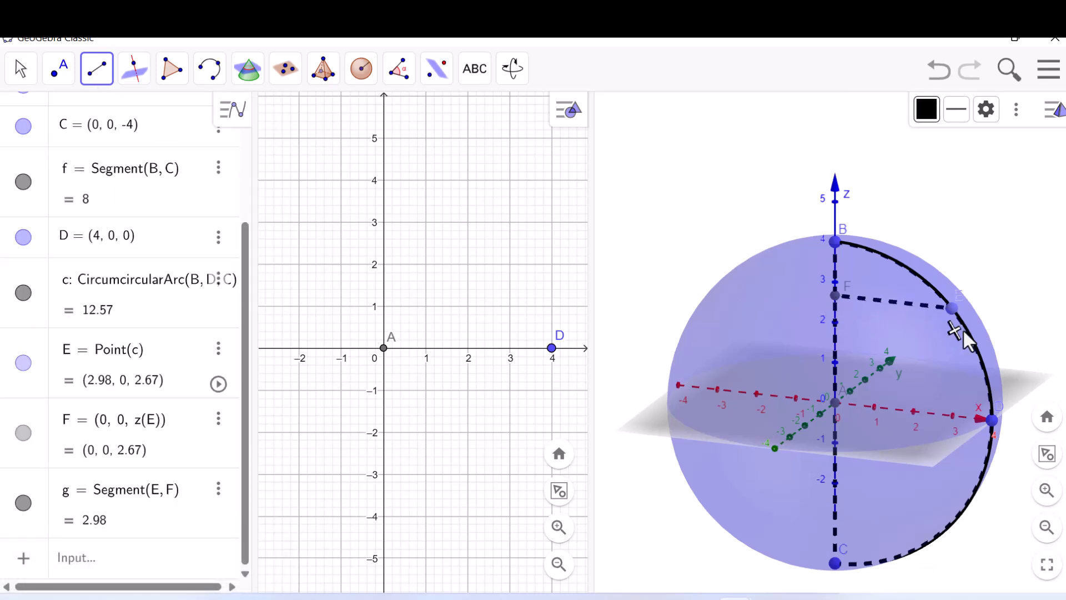
{"action": "left_click", "coordinate": [952, 309]}
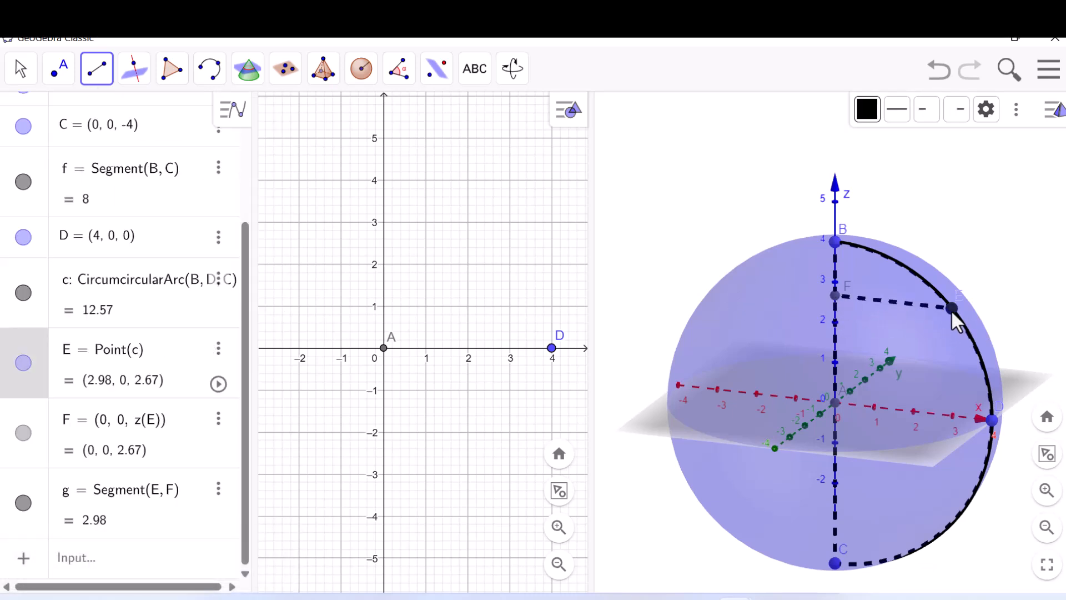
{"action": "left_click", "coordinate": [835, 401]}
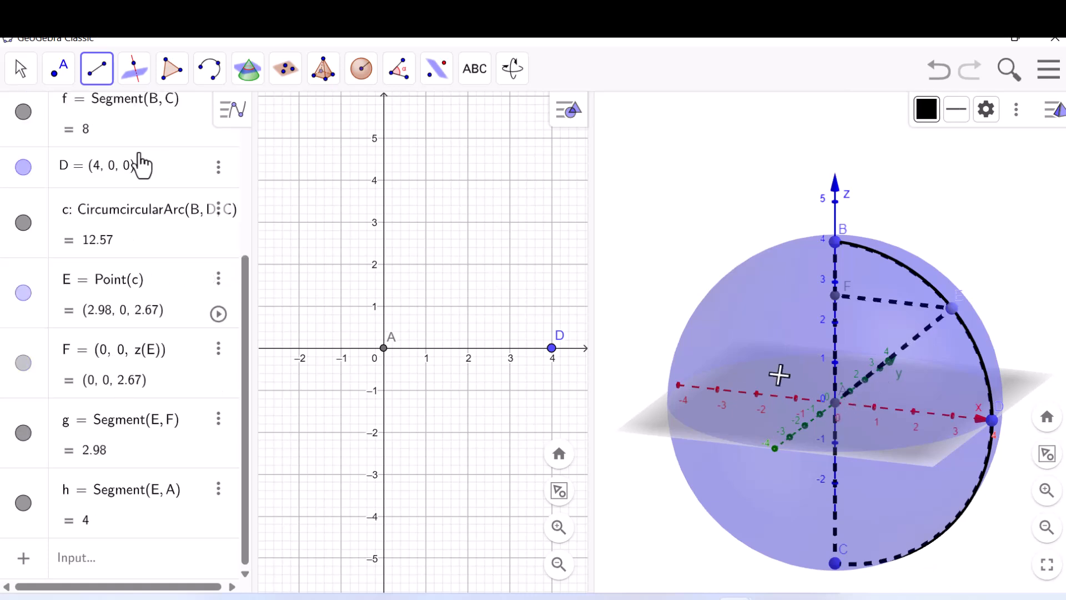
{"action": "left_click", "coordinate": [19, 69]}
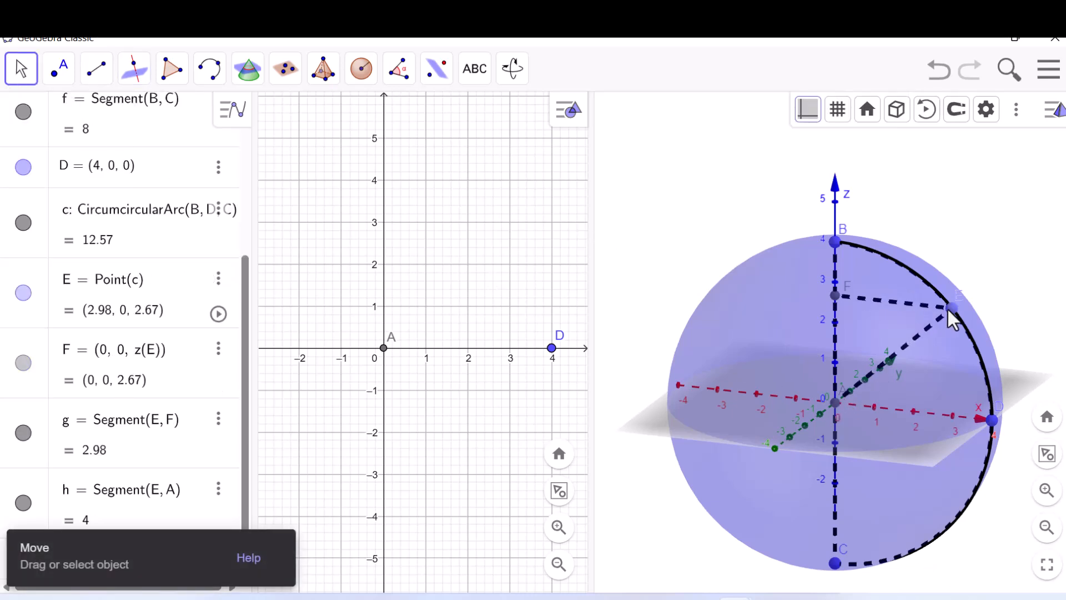
{"action": "left_click_drag", "start_coordinate": [952, 309], "coordinate": [958, 346]}
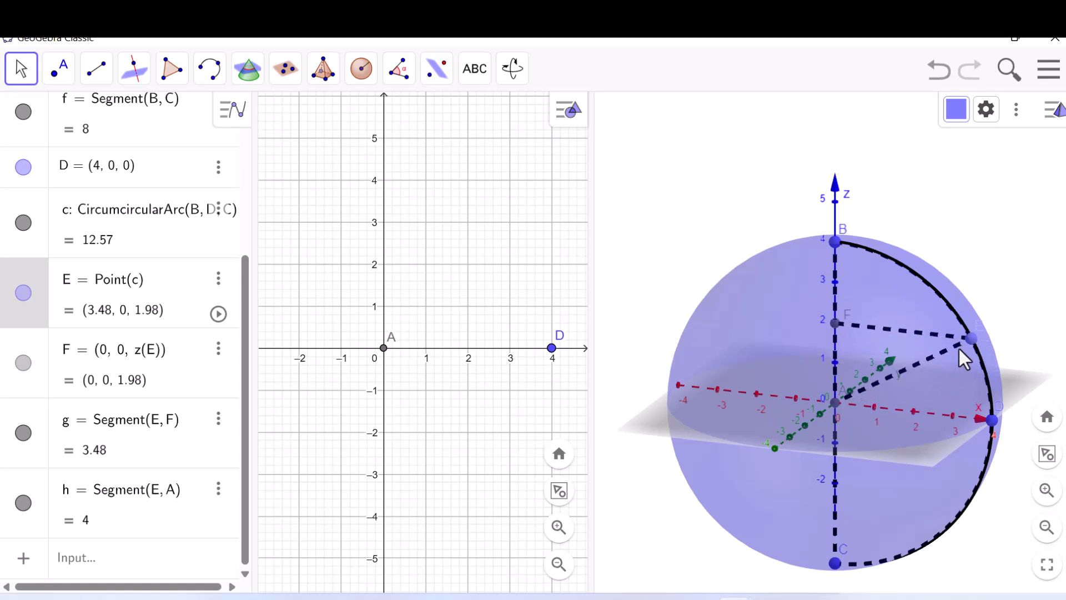
Step: Hide the coordinate axes in the 3D view
{"action": "right_click", "coordinate": [711, 219]}
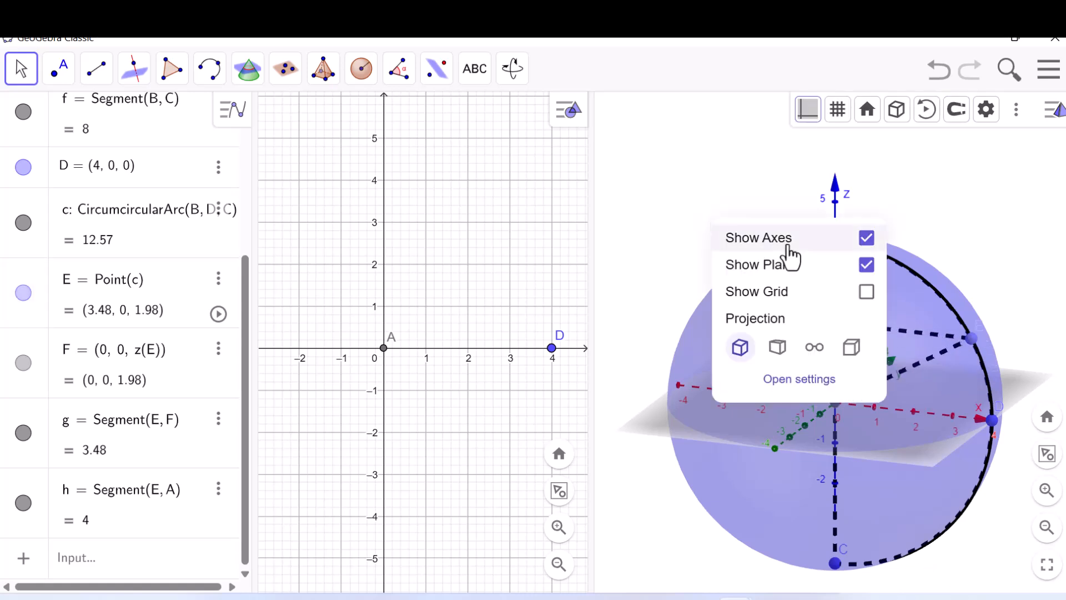
{"action": "left_click", "coordinate": [867, 239]}
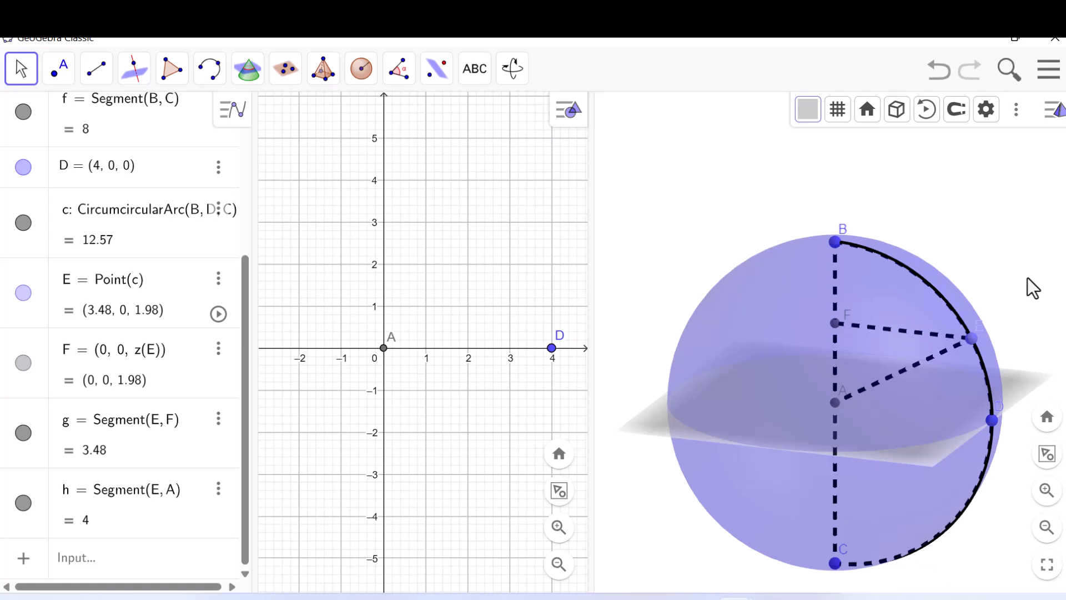
{"action": "mouse_move", "coordinate": [1028, 277]}
{"action": "left_mouse_down"}
{"action": "mouse_move", "coordinate": [908, 280]}
{"action": "mouse_move", "coordinate": [1010, 278]}
{"action": "left_mouse_up"}
Step: Test the triangle on the sphere by sliding point E along the arc, leaving it at about (2.8, 0, 2.85)
{"action": "left_click_drag", "start_coordinate": [947, 352], "coordinate": [931, 323]}
{"action": "left_click_drag", "start_coordinate": [959, 445], "coordinate": [938, 352]}
{"action": "left_click_drag", "start_coordinate": [1017, 261], "coordinate": [919, 261]}
{"action": "left_click", "coordinate": [918, 259]}
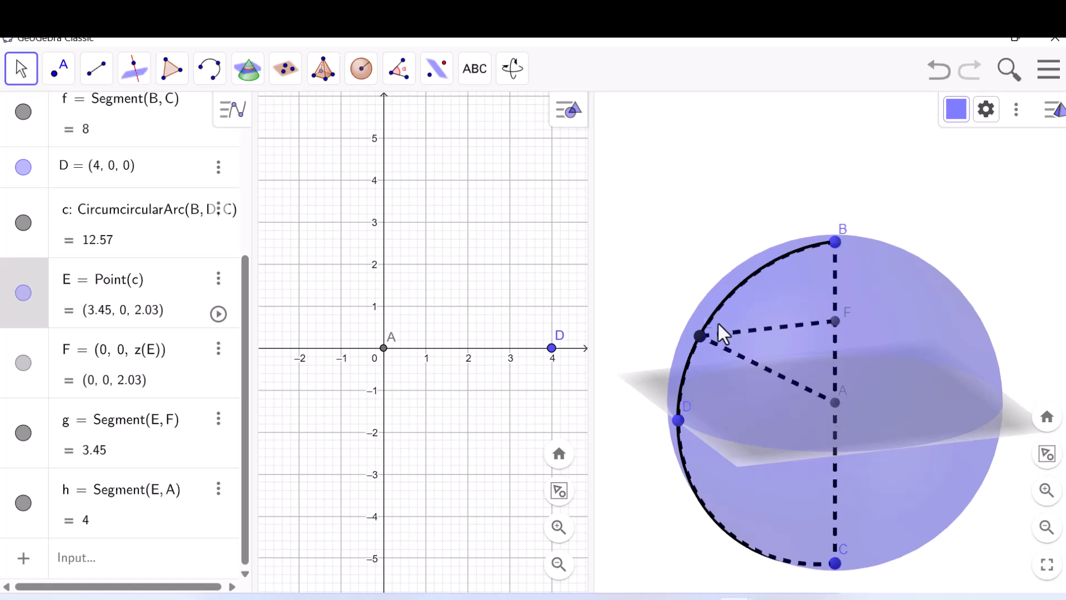
{"action": "left_click_drag", "start_coordinate": [699, 334], "coordinate": [736, 319]}
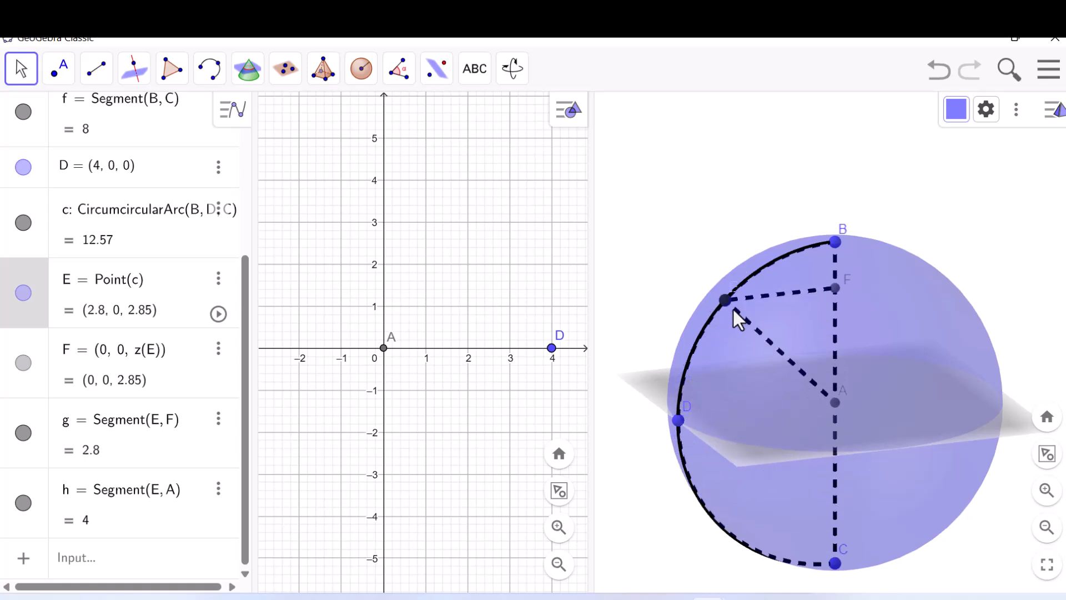